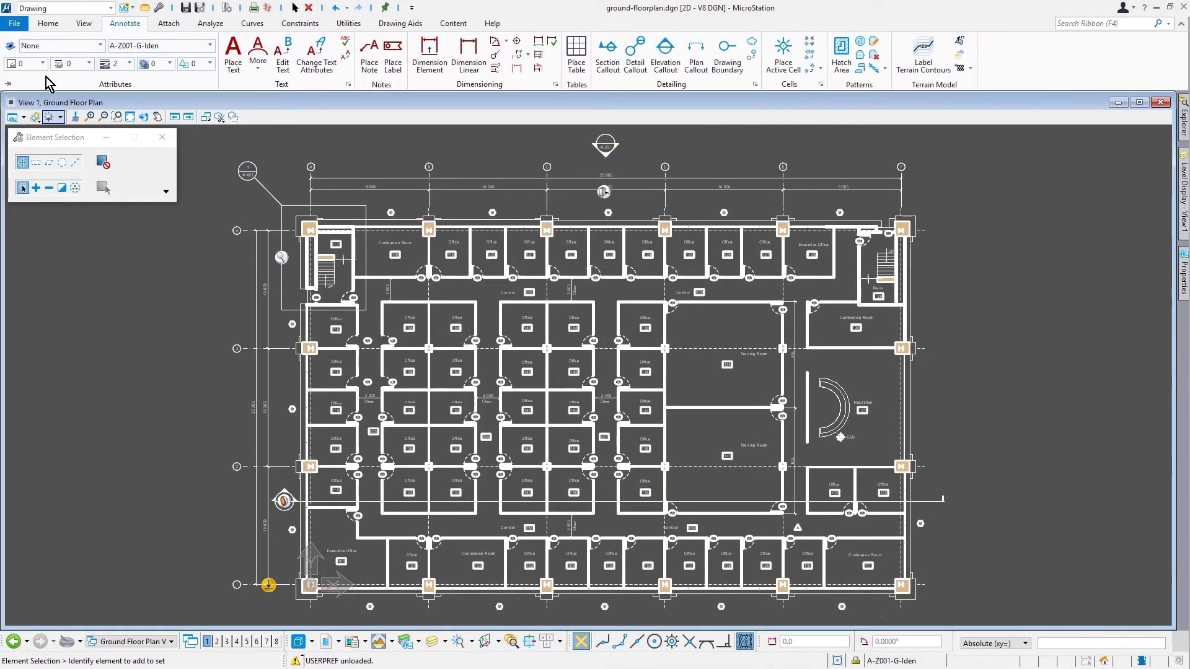
- Close ground-floorplan.dgn and open General Notes.dgn from the CAC Retail Center Development WorkSet
{"action": "left_click", "coordinate": [21, 26]}
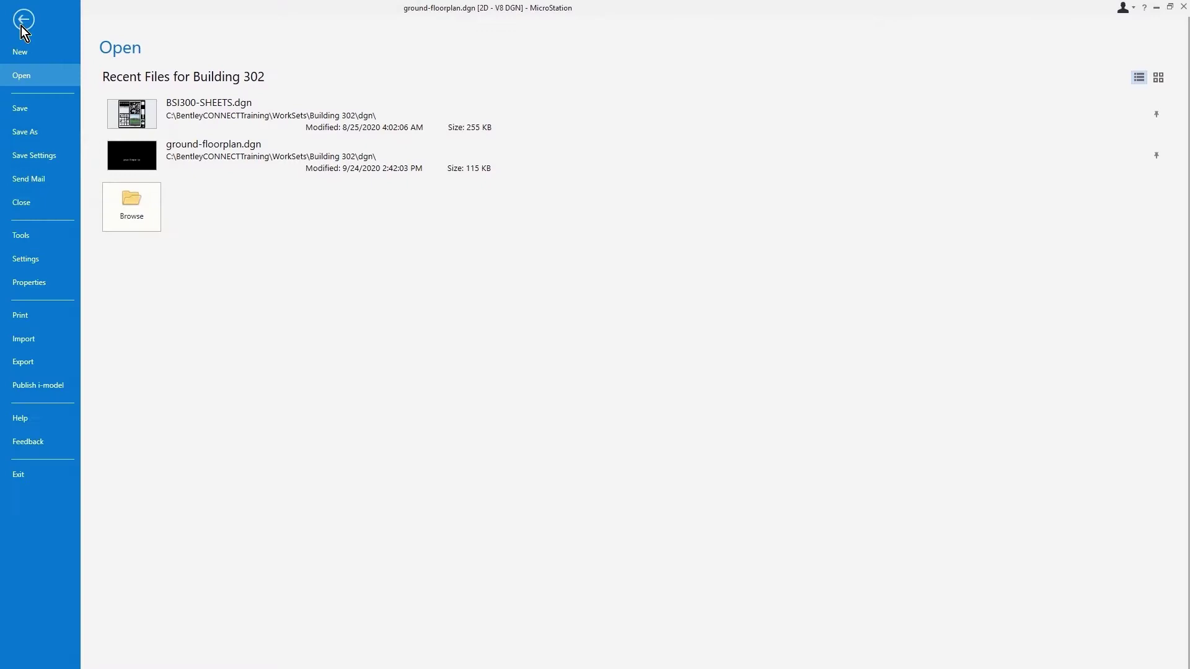
{"action": "left_click", "coordinate": [47, 209]}
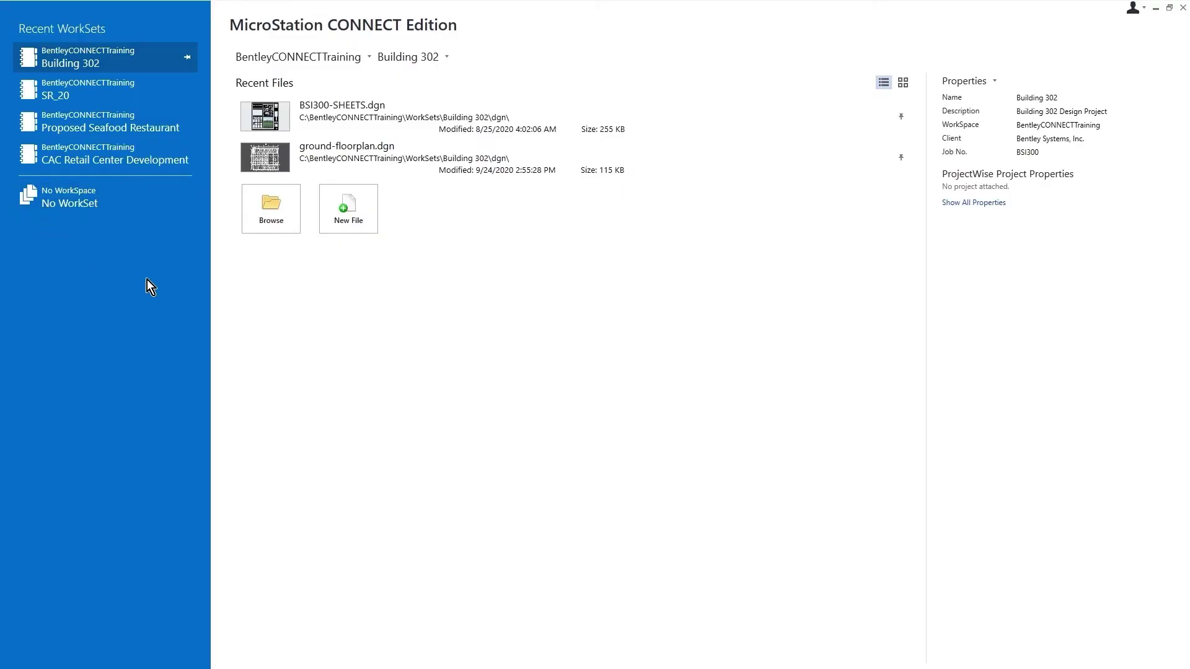
{"action": "left_click", "coordinate": [438, 60]}
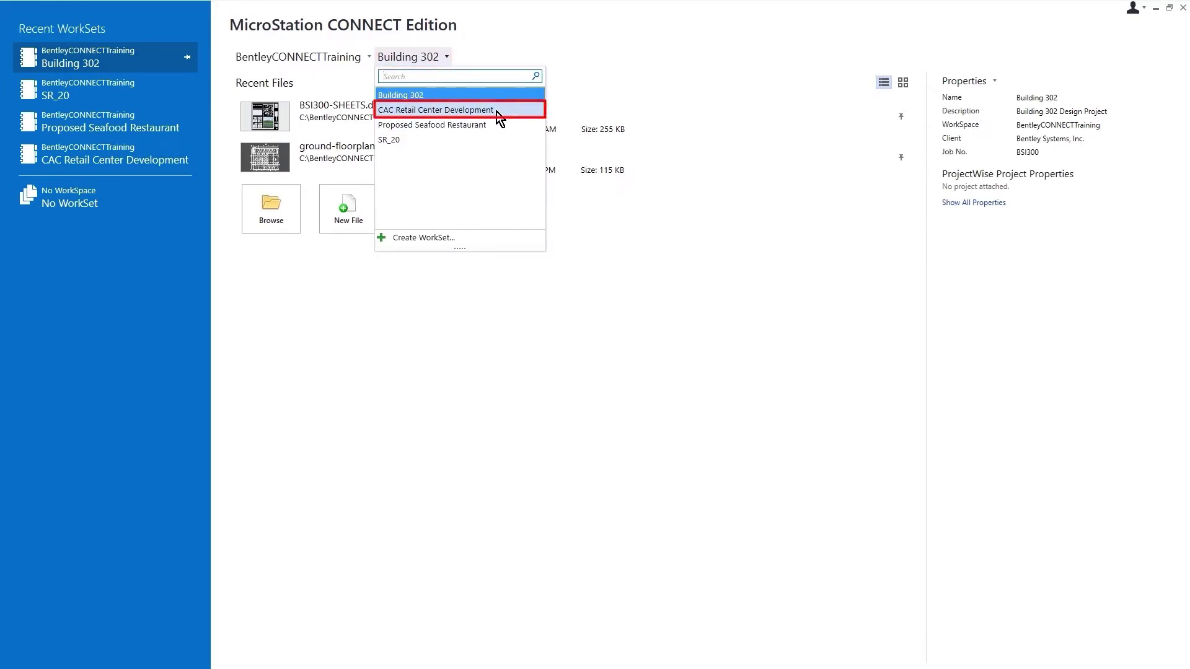
{"action": "left_click", "coordinate": [497, 112]}
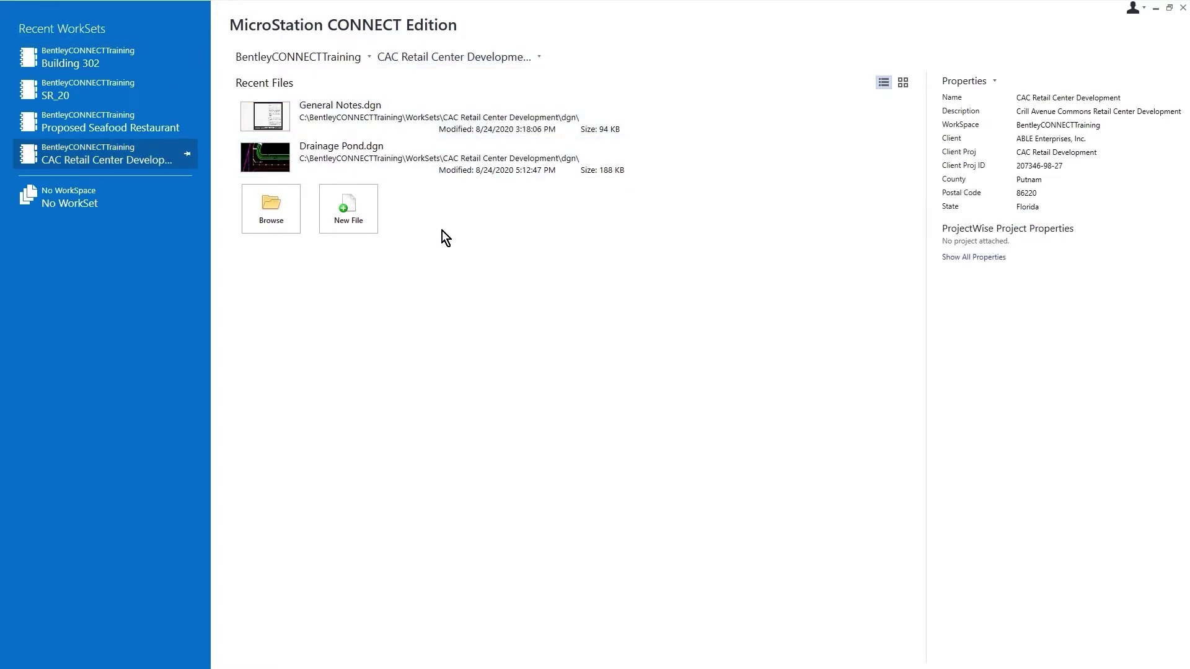
{"action": "left_click", "coordinate": [448, 125]}
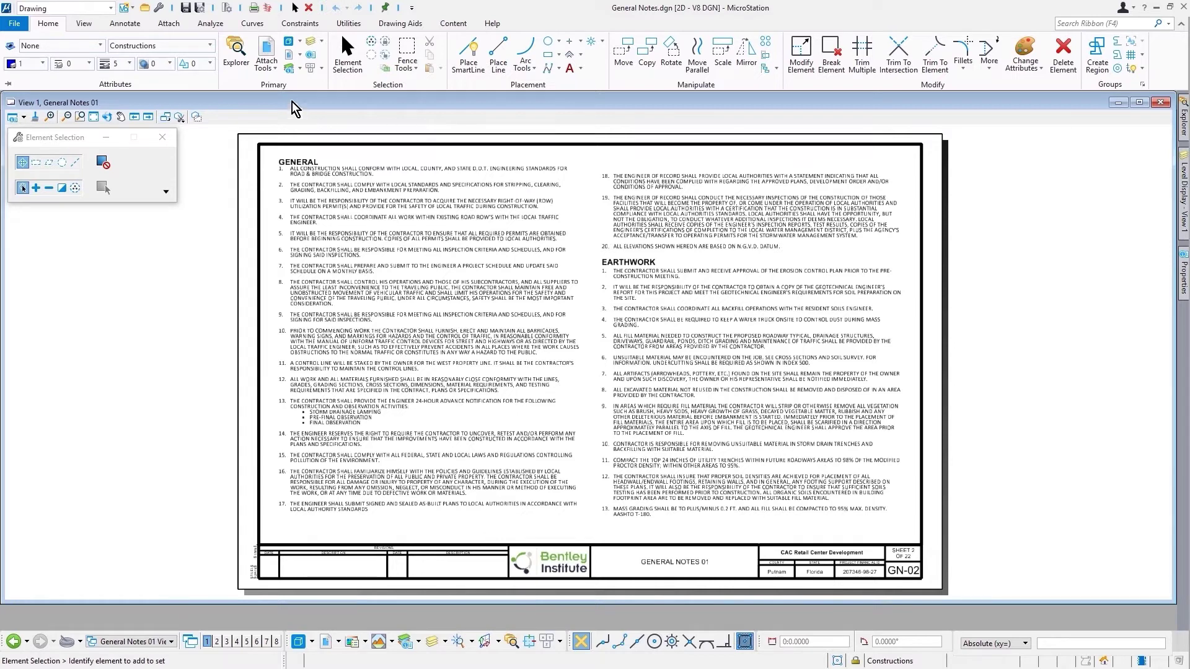
- Display the General Notes 02 (GN-03) sheet from the Models dialog, then close the dialog
{"action": "left_click", "coordinate": [289, 45]}
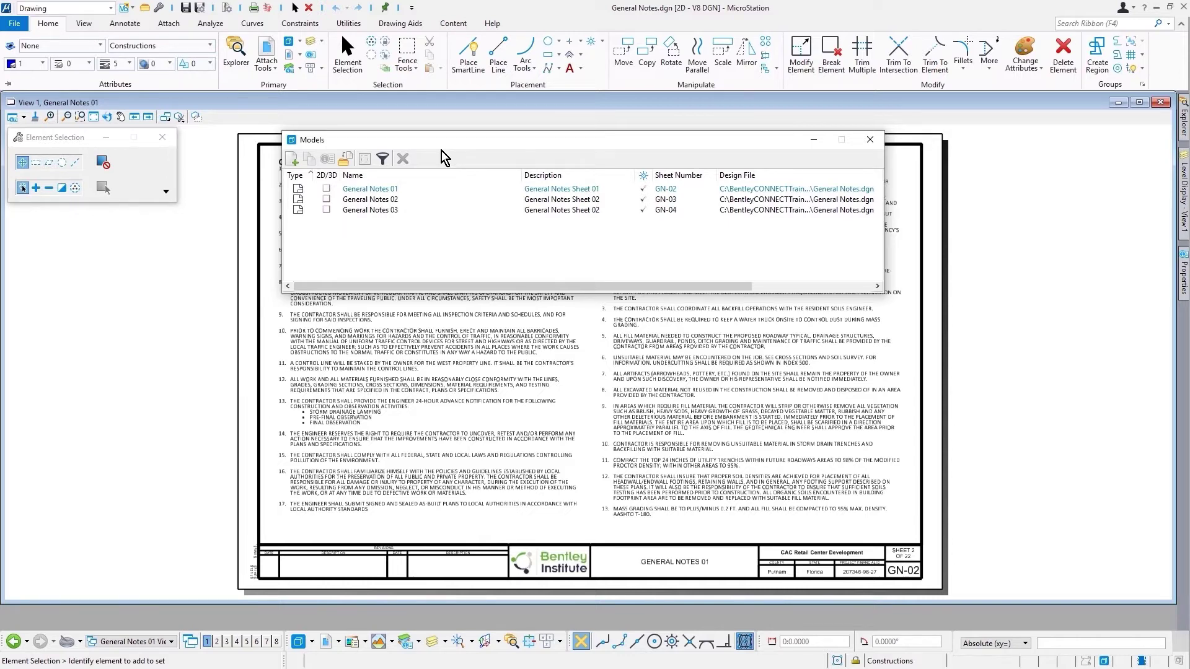
{"action": "left_click", "coordinate": [422, 201]}
{"action": "double_click", "coordinate": [421, 201]}
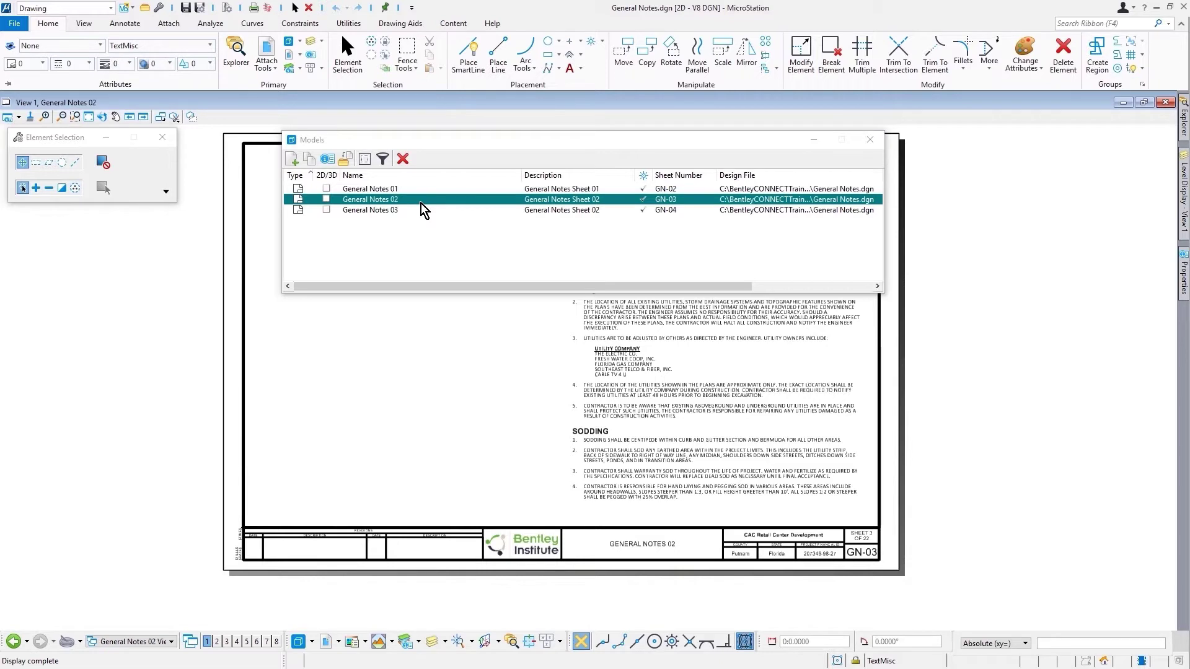
{"action": "left_click", "coordinate": [869, 140]}
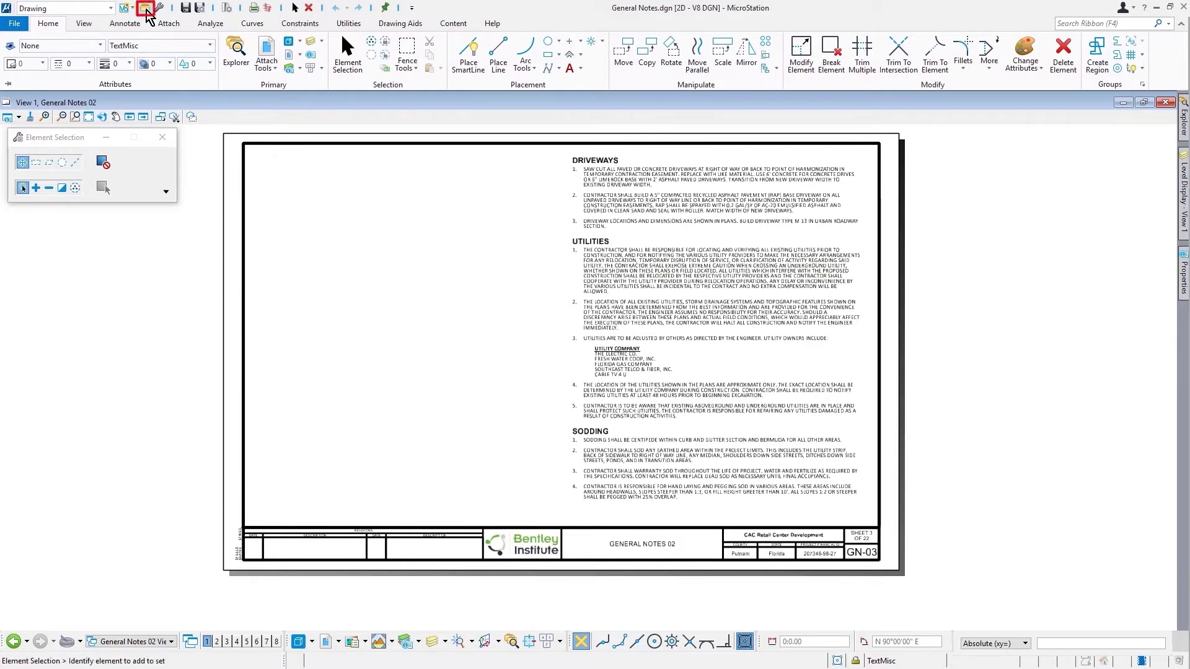
- Browse to the WorkSet's data\notes folder and bring up actions for General Notes - Drainage.txt
{"action": "left_click", "coordinate": [145, 8]}
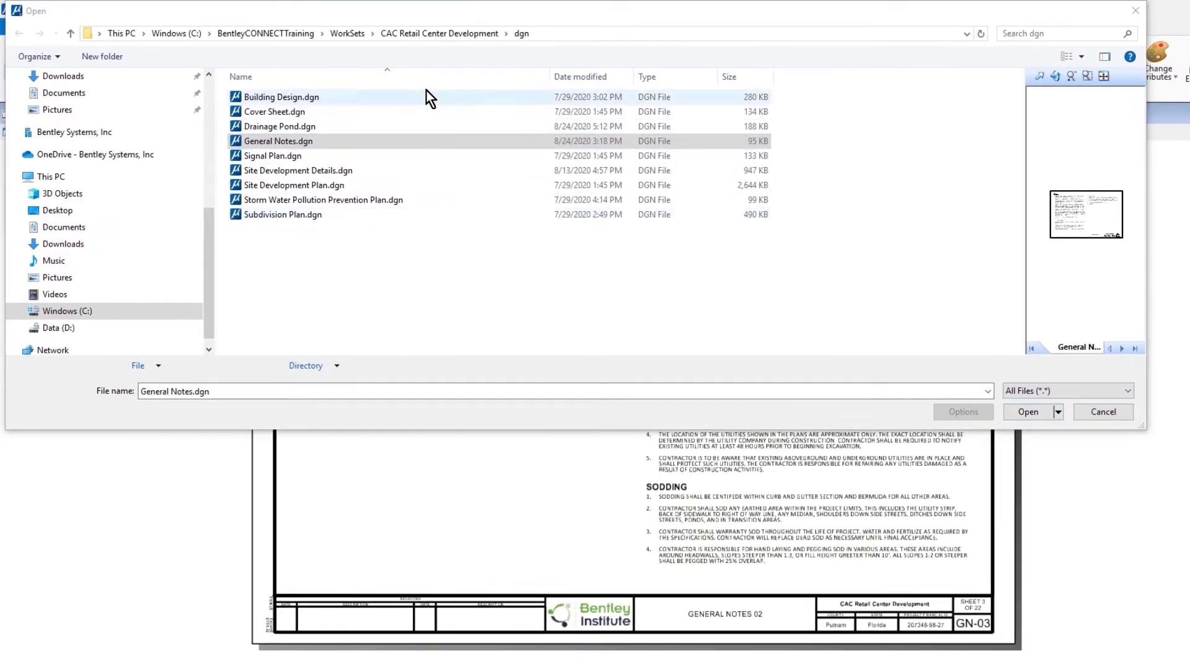
{"action": "left_click", "coordinate": [430, 38]}
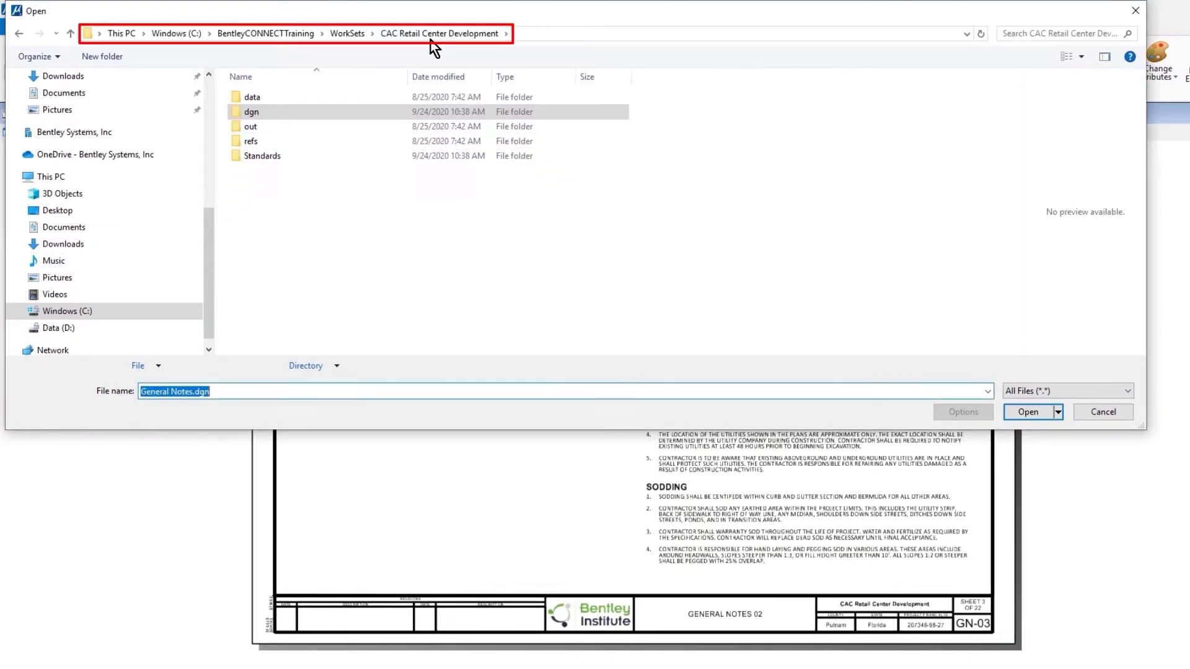
{"action": "double_click", "coordinate": [310, 99]}
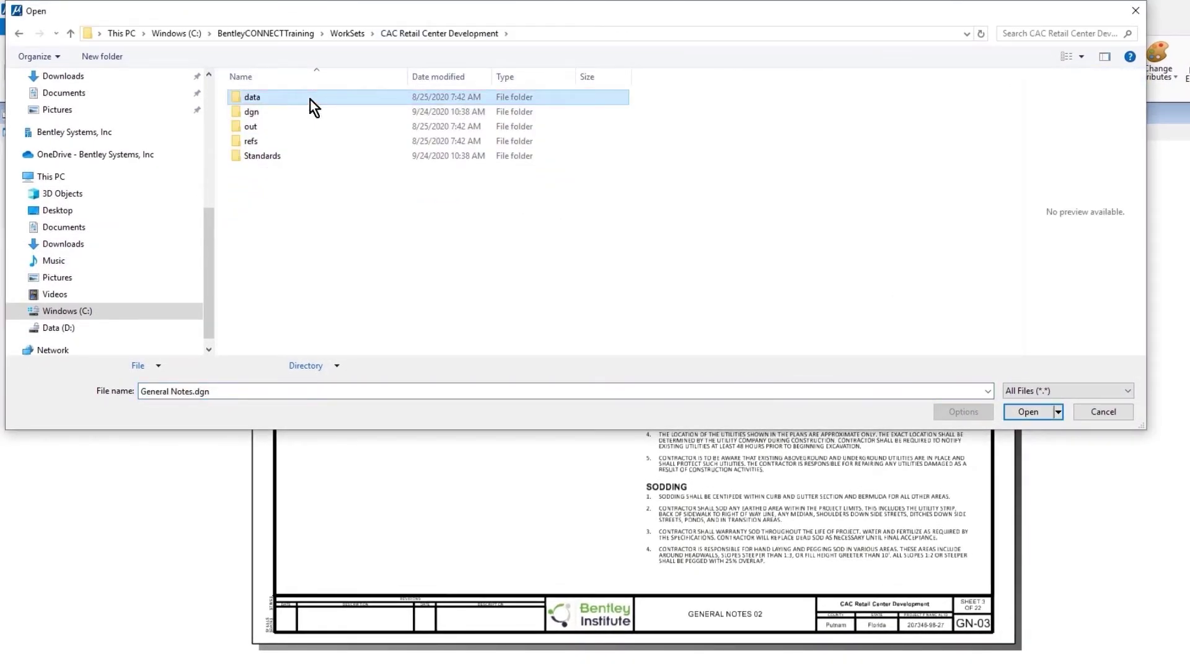
{"action": "left_click", "coordinate": [274, 110]}
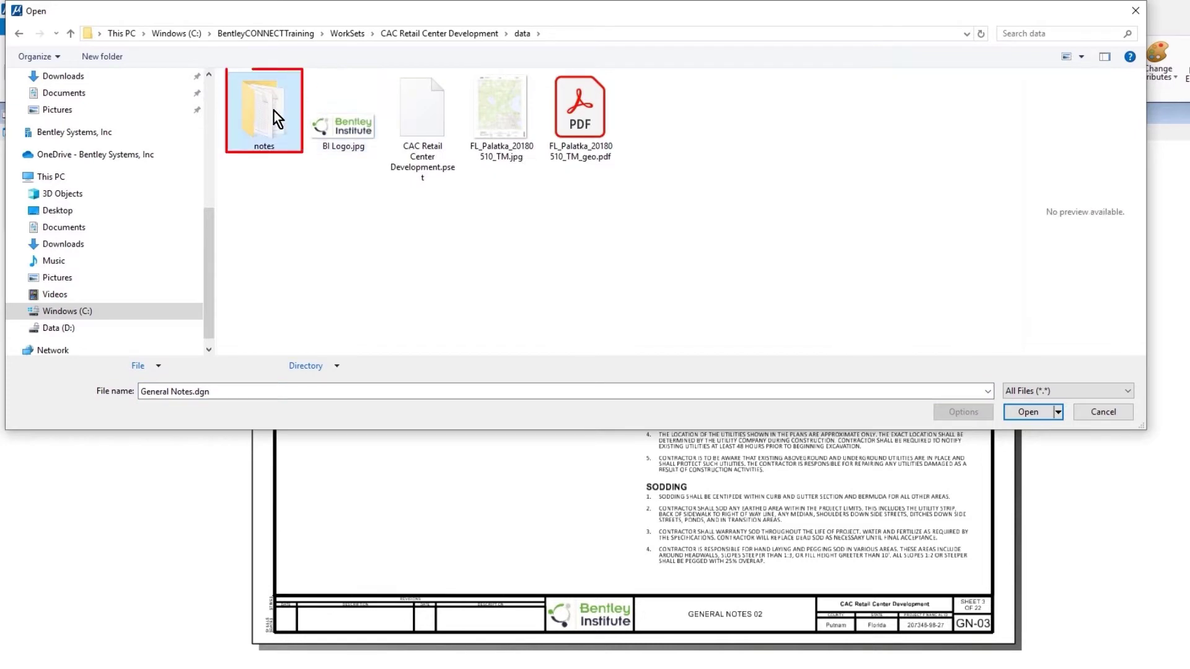
{"action": "double_click", "coordinate": [274, 111]}
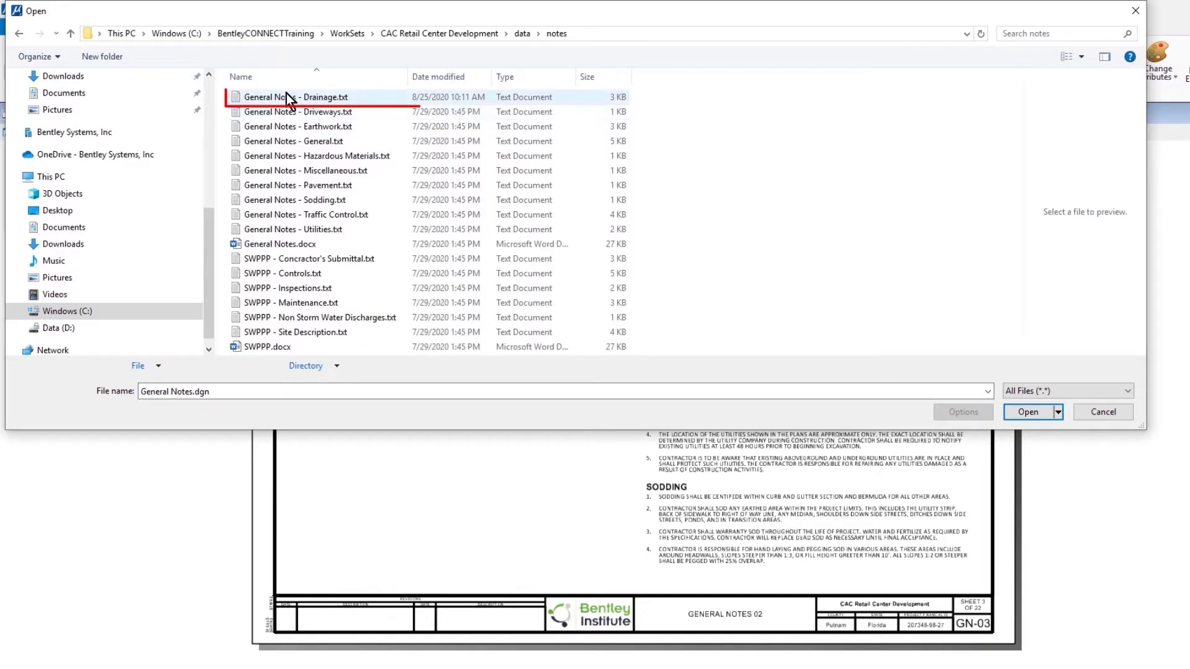
{"action": "left_click", "coordinate": [287, 96]}
{"action": "right_click", "coordinate": [292, 96]}
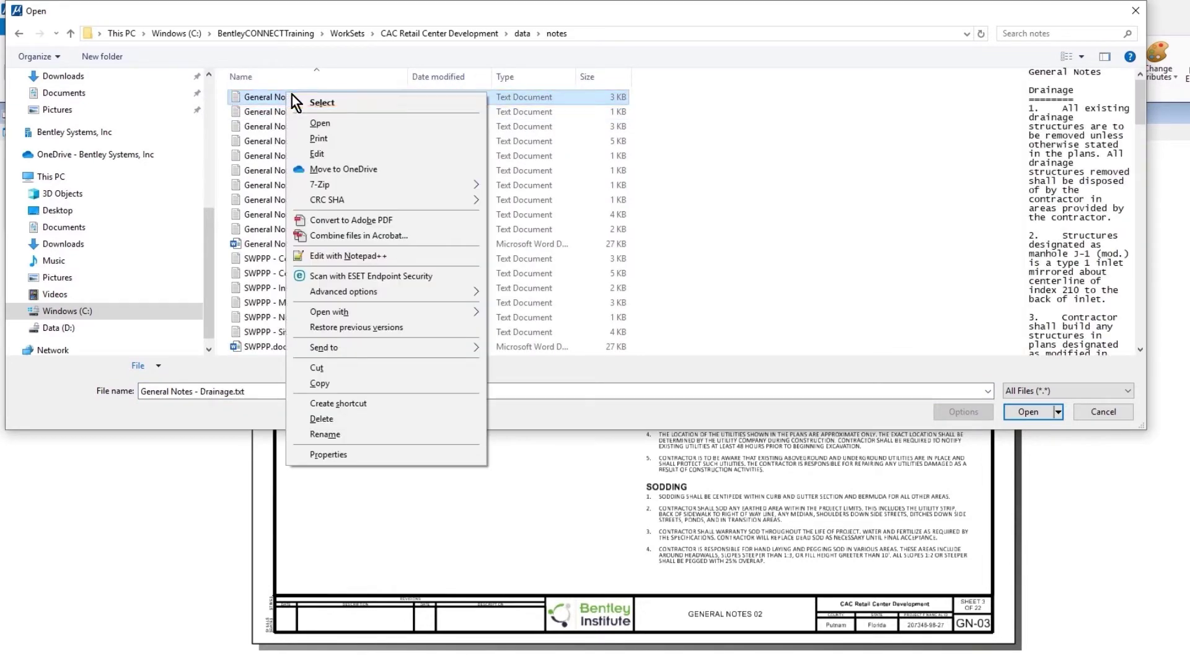
- Copy the notes from the Drainage heading through note 10 in Notepad++, then close it
{"action": "left_click", "coordinate": [402, 256]}
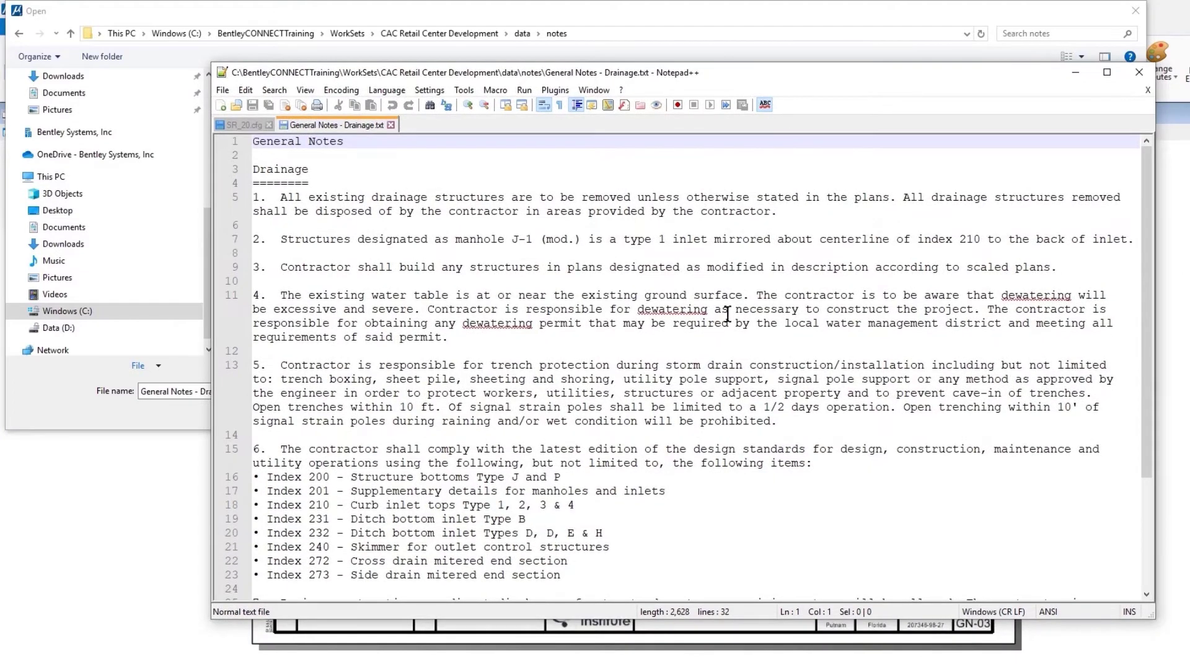
{"action": "left_click_drag", "start_coordinate": [253, 171], "coordinate": [403, 641]}
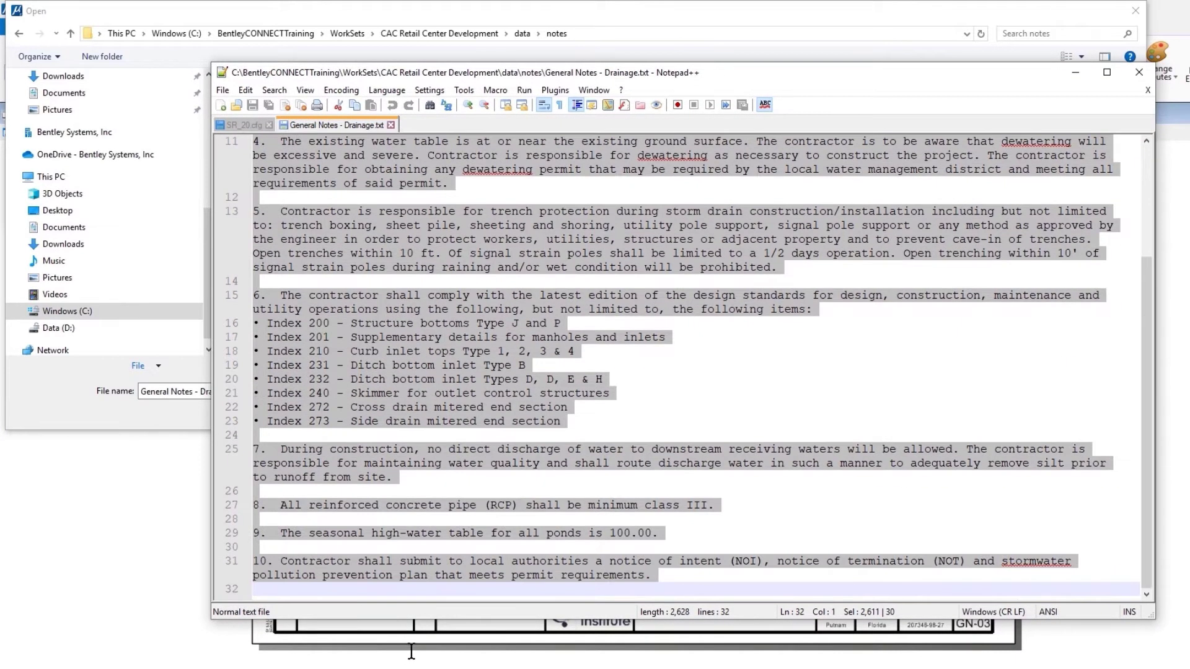
{"action": "right_click", "coordinate": [460, 359]}
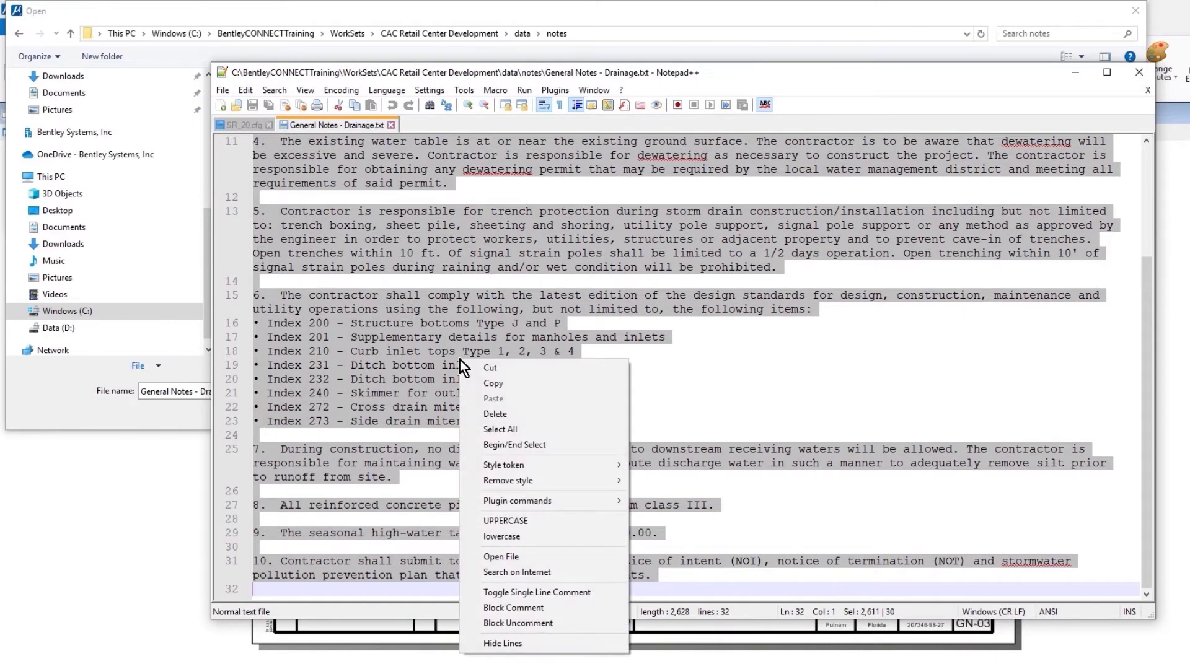
{"action": "left_click", "coordinate": [526, 384]}
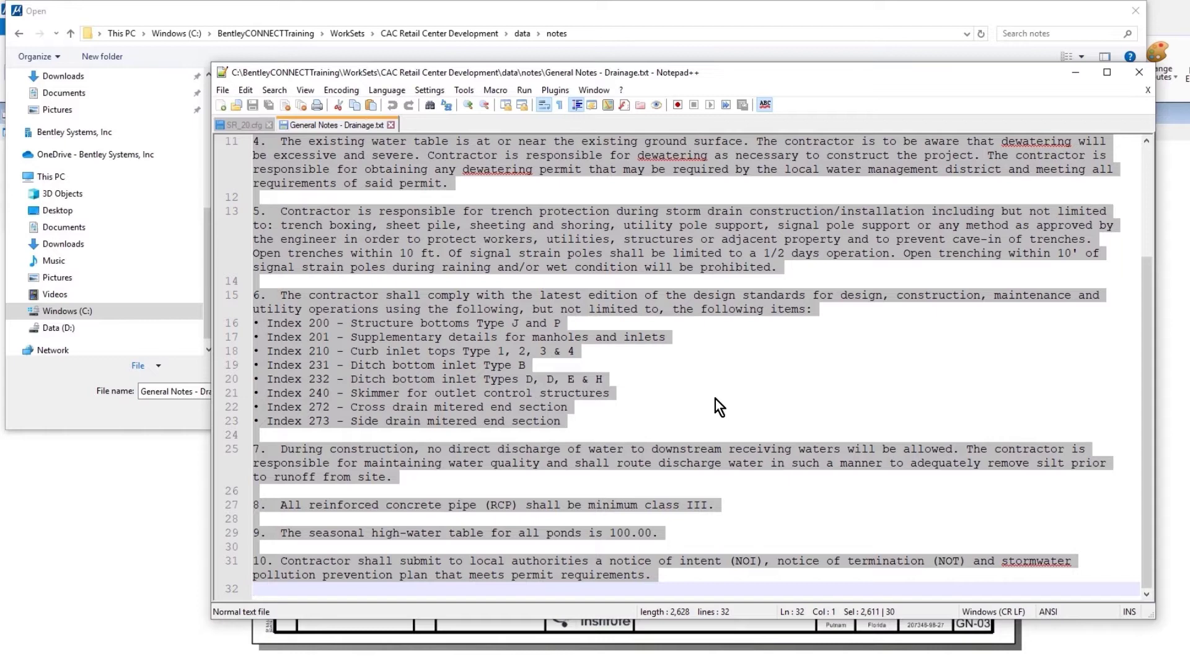
{"action": "left_click", "coordinate": [1141, 73]}
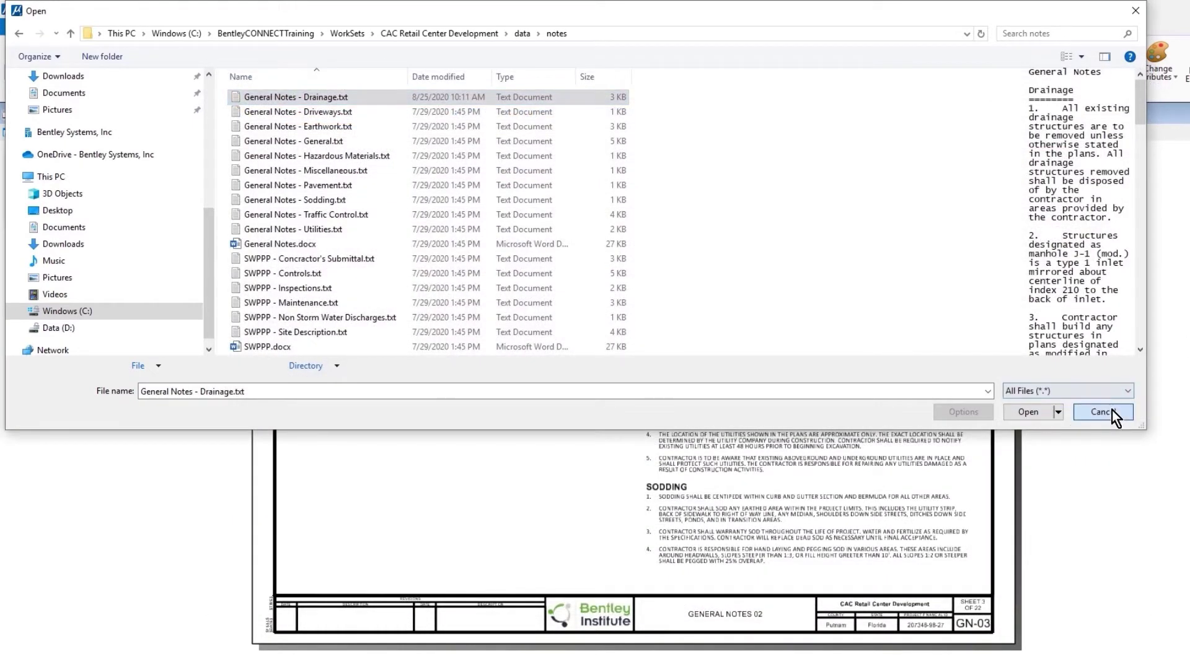
- Cancel the Open dialog and start Place Text using the second placement method
{"action": "left_click", "coordinate": [1113, 412]}
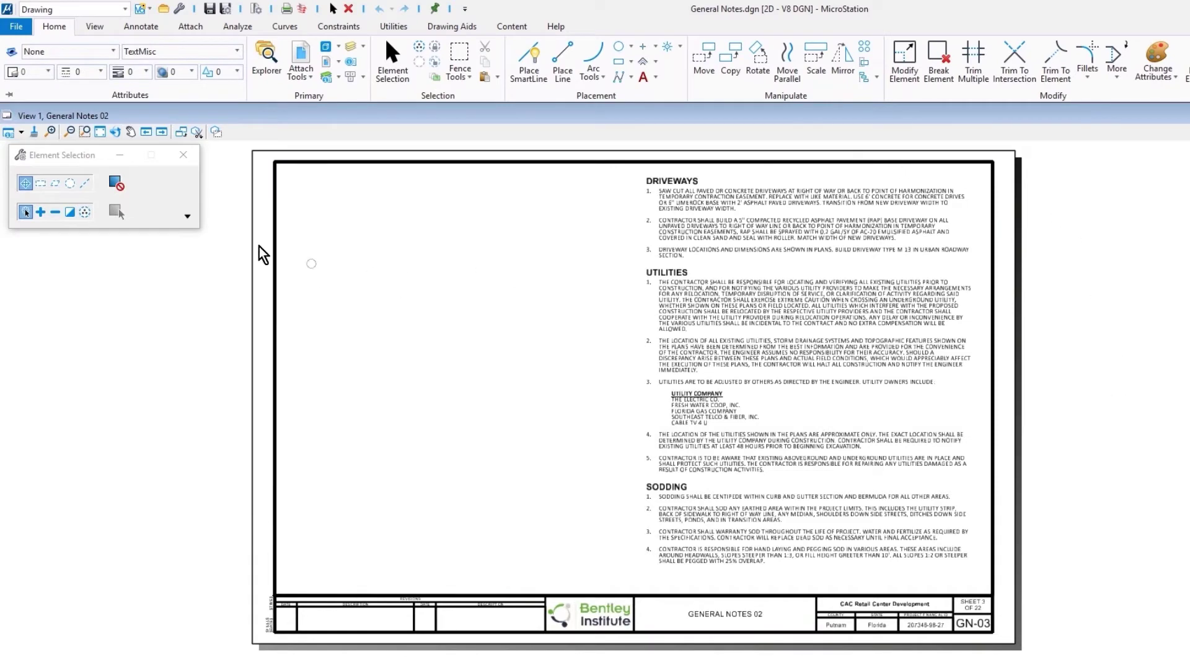
{"action": "left_click", "coordinate": [141, 27]}
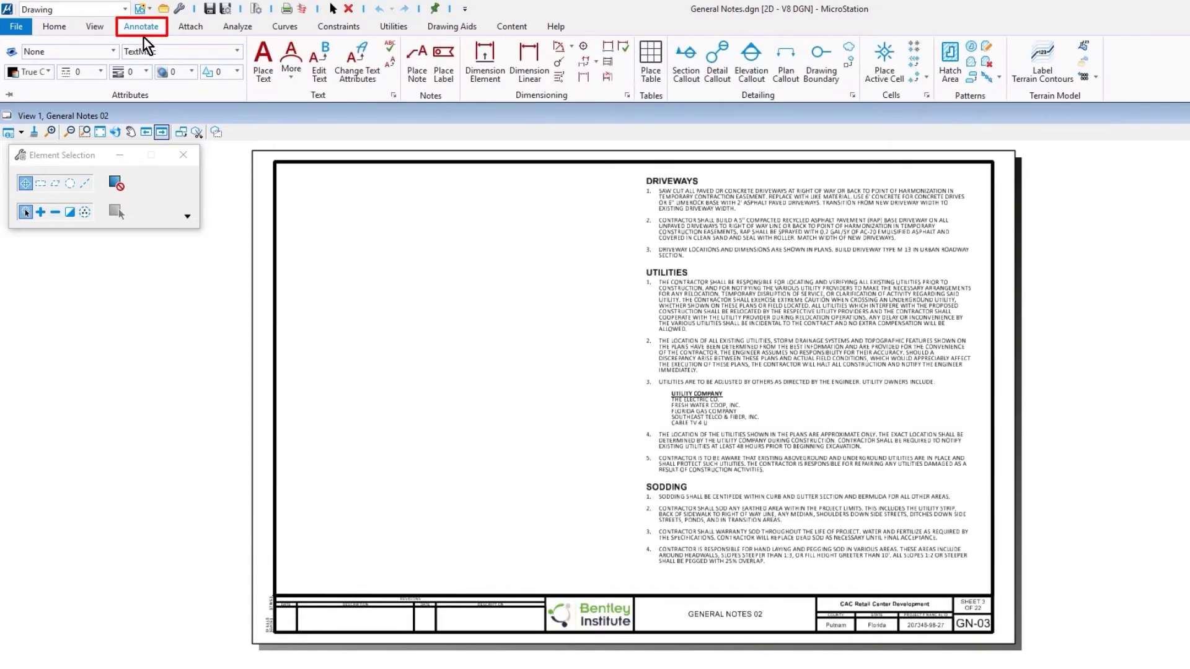
{"action": "left_click", "coordinate": [265, 61]}
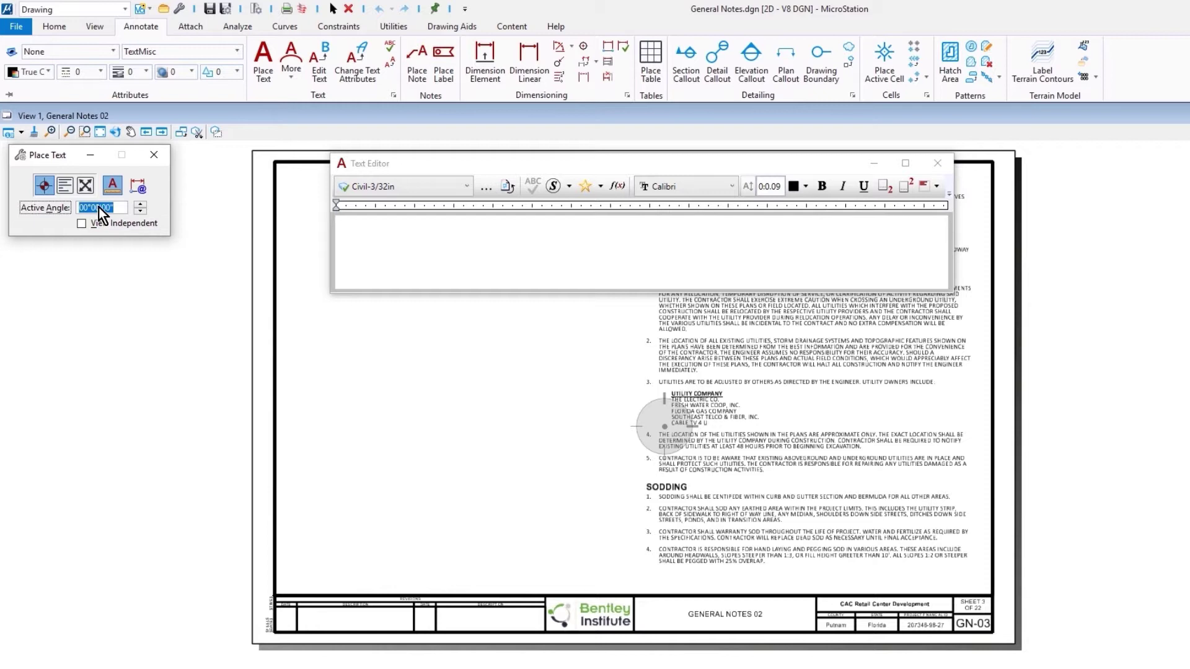
{"action": "left_click", "coordinate": [65, 186]}
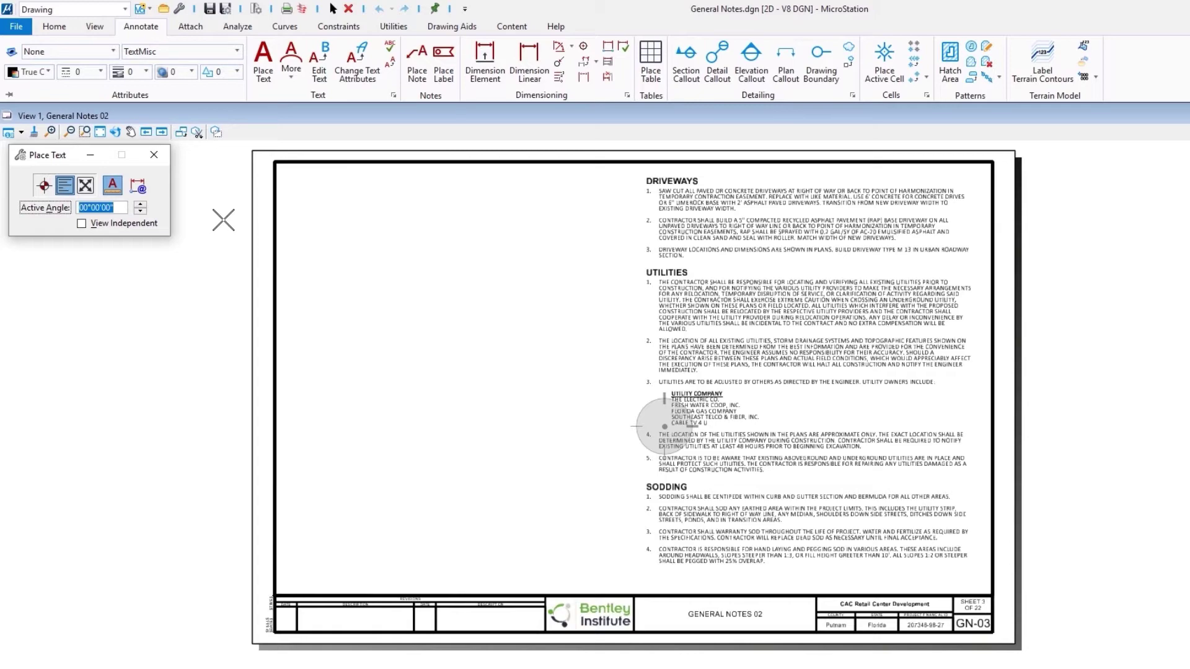
- Set out the text box from AccuDraw offsets X .04, Y .03 with a 7.3 width
{"action": "scroll", "coordinate": [391, 141], "scroll_direction": "up", "scroll_amount": 3}
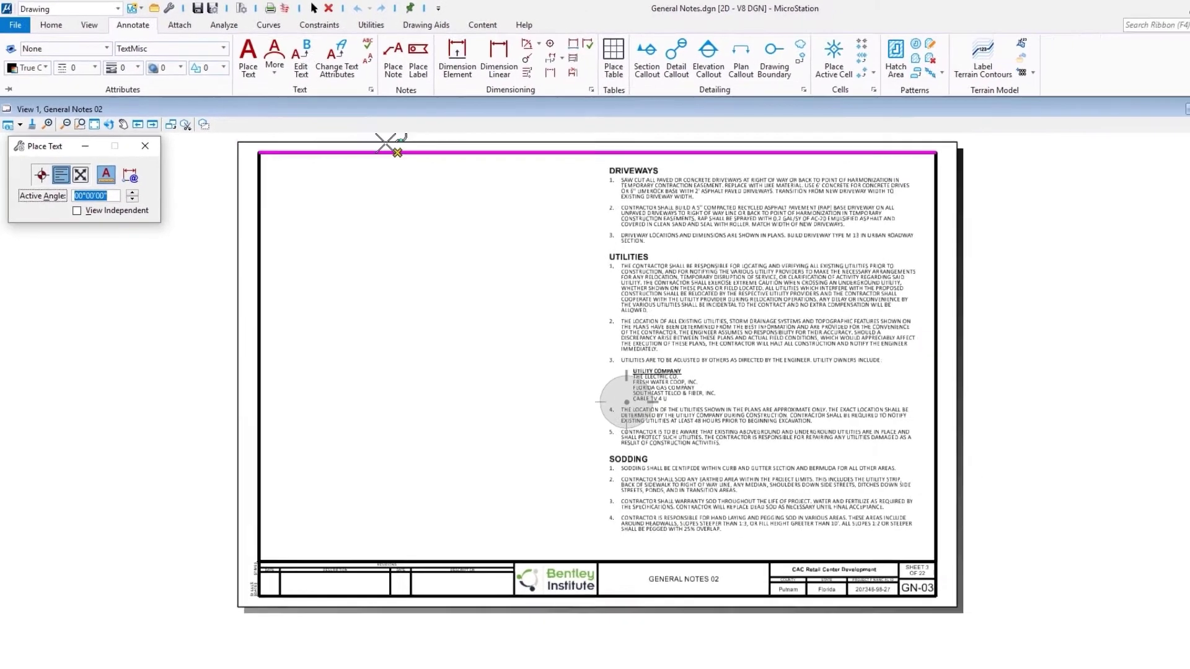
{"action": "scroll", "coordinate": [248, 149], "scroll_direction": "up", "scroll_amount": 2}
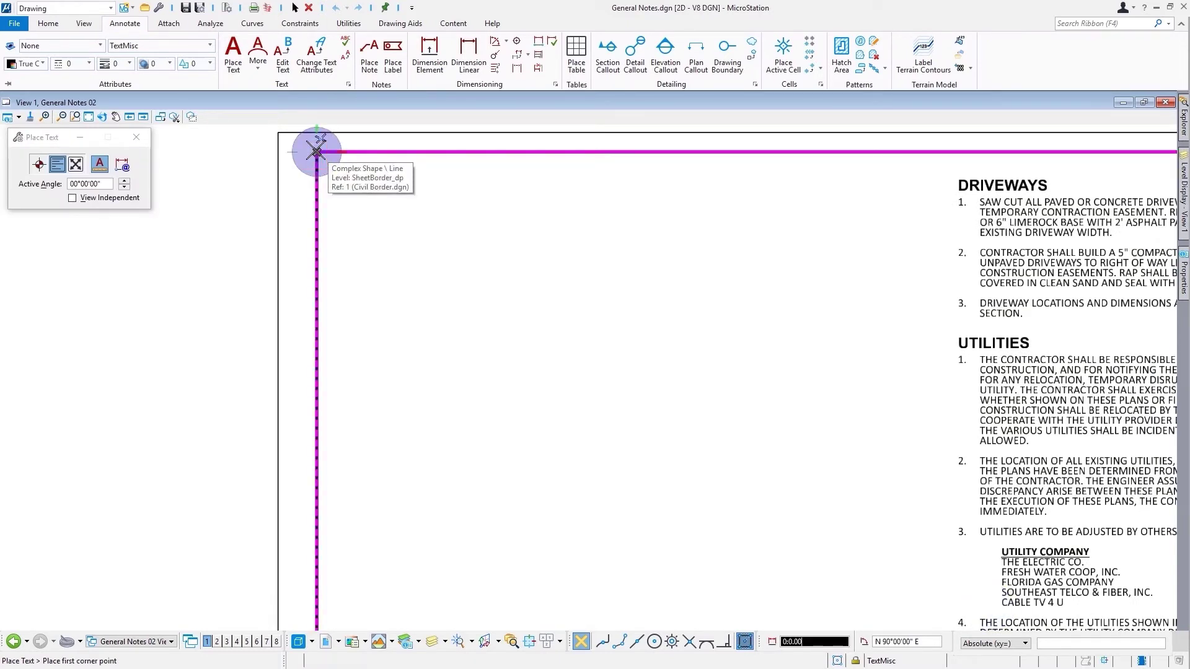
{"action": "key", "text": "space"}
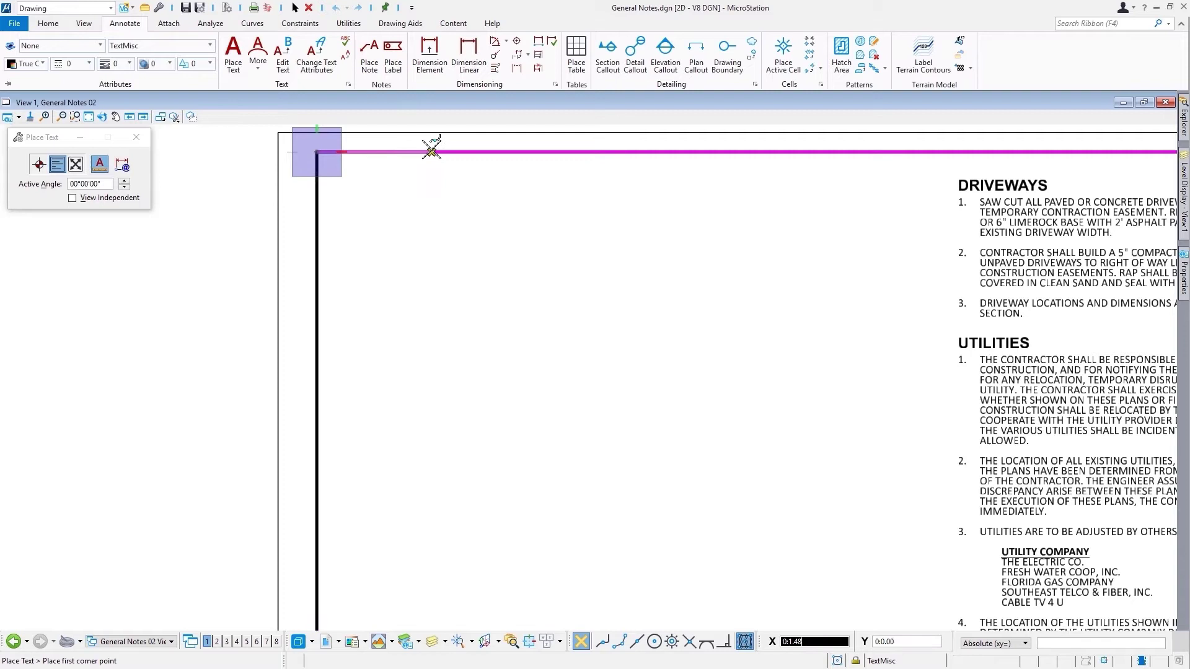
{"action": "type", "text": ".04"}
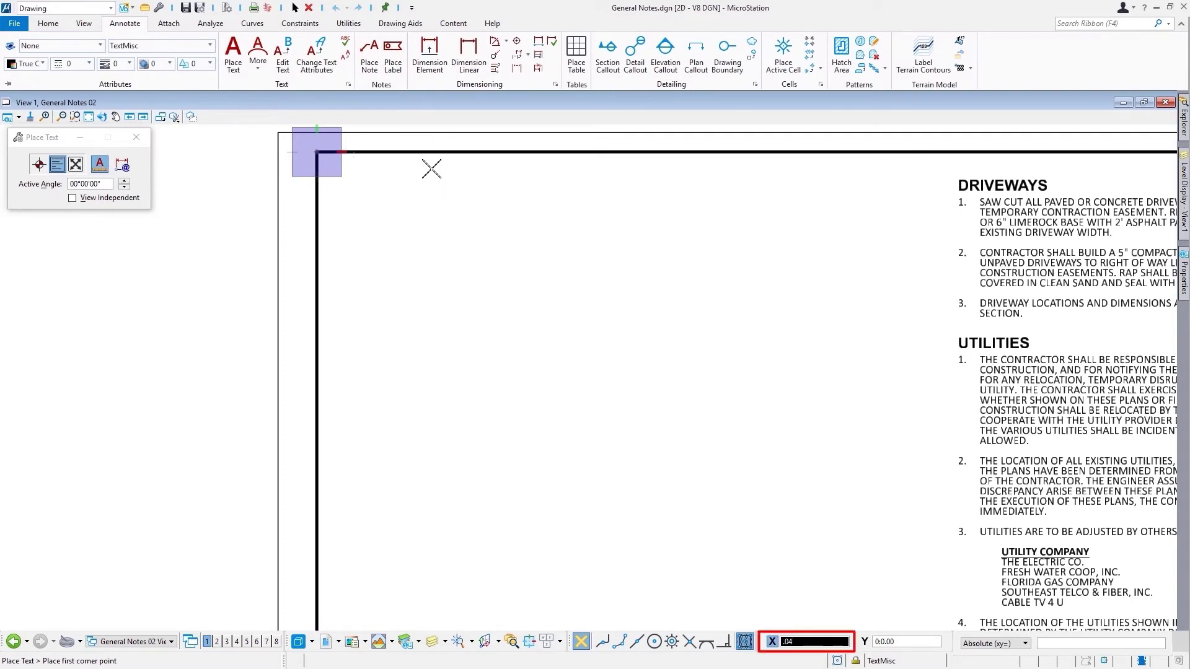
{"action": "key", "text": "Tab"}
{"action": "type", "text": ".0"}
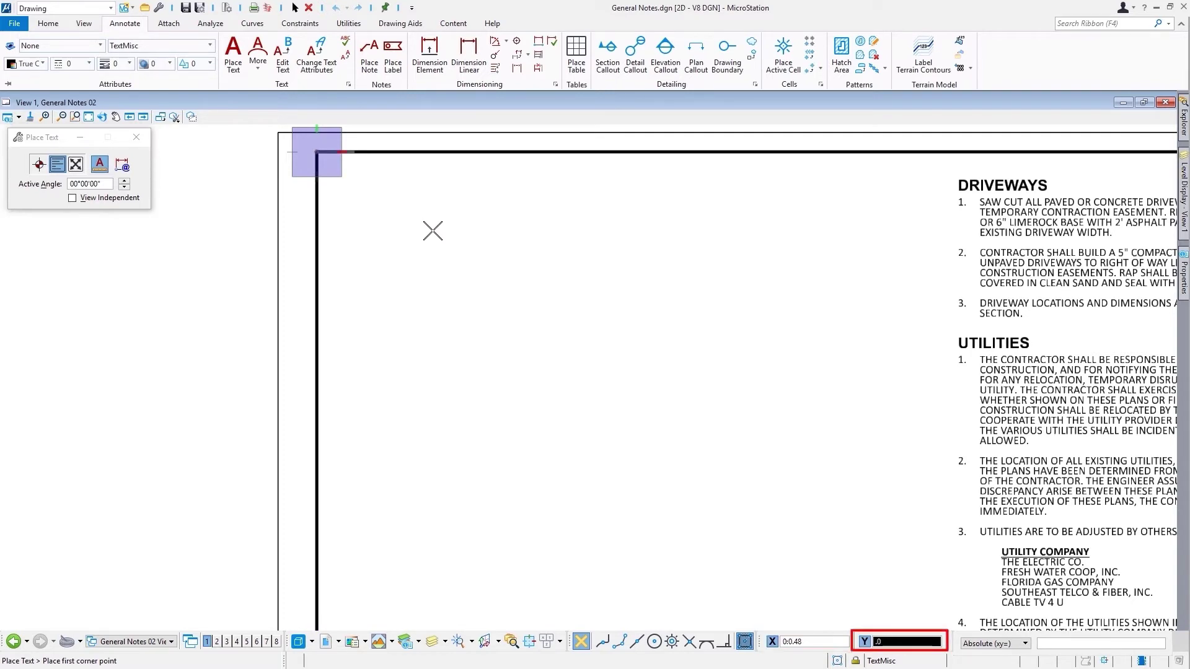
{"action": "type", "text": "3"}
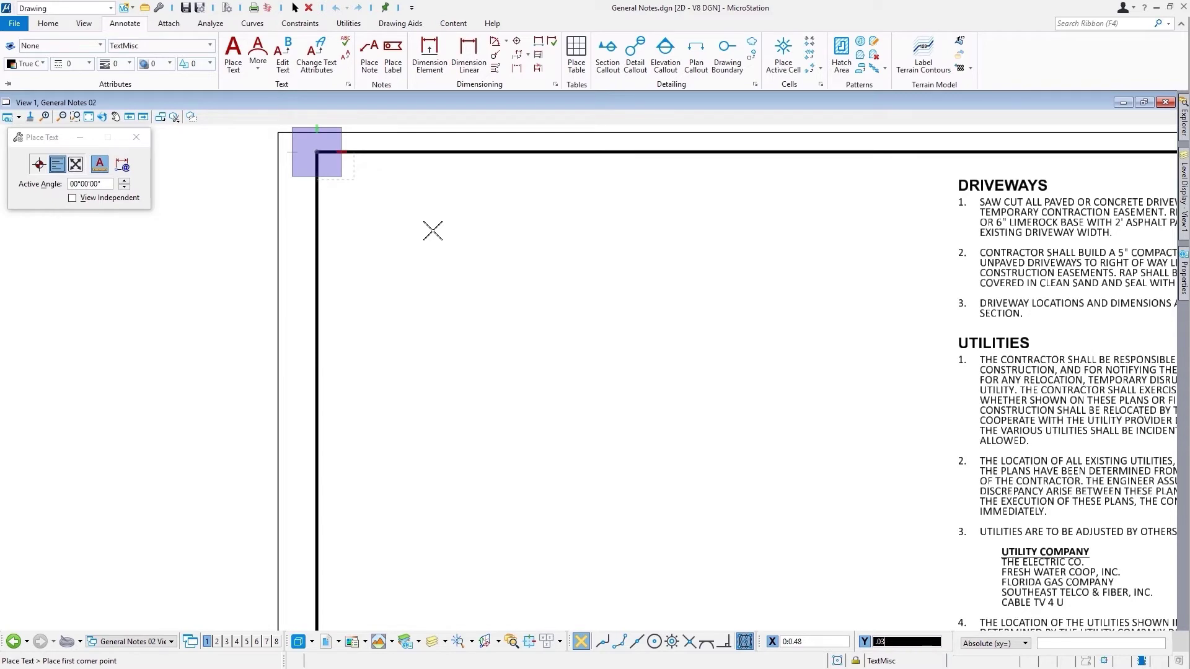
{"action": "left_click", "coordinate": [432, 231]}
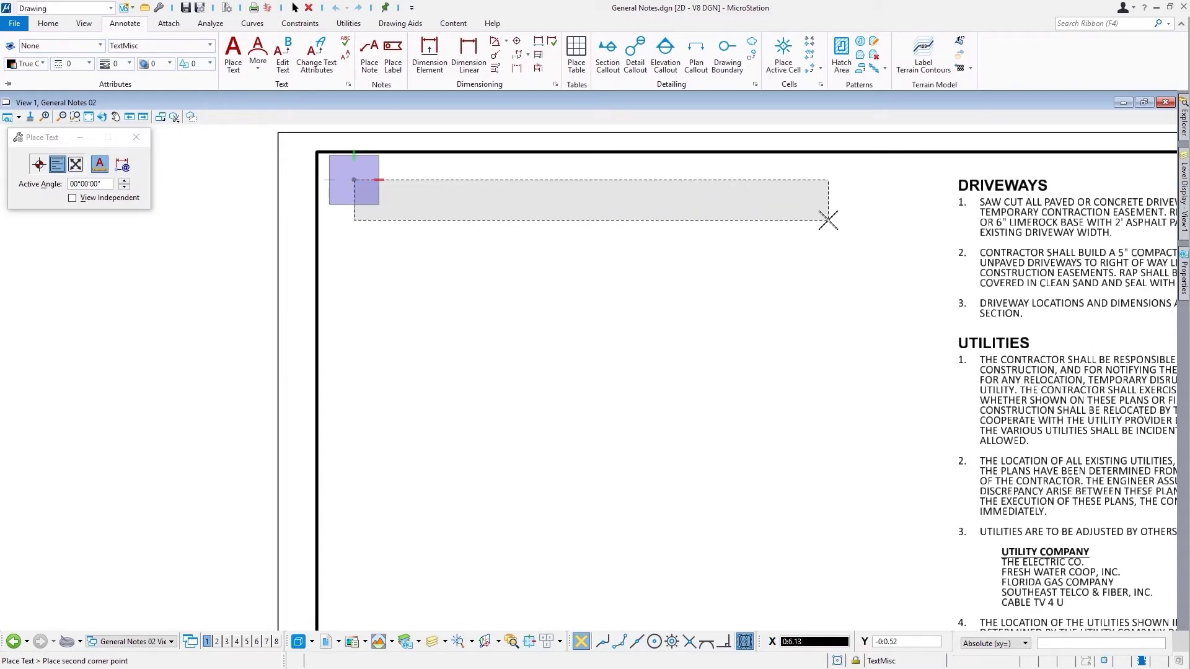
{"action": "key", "text": "BackSpace"}
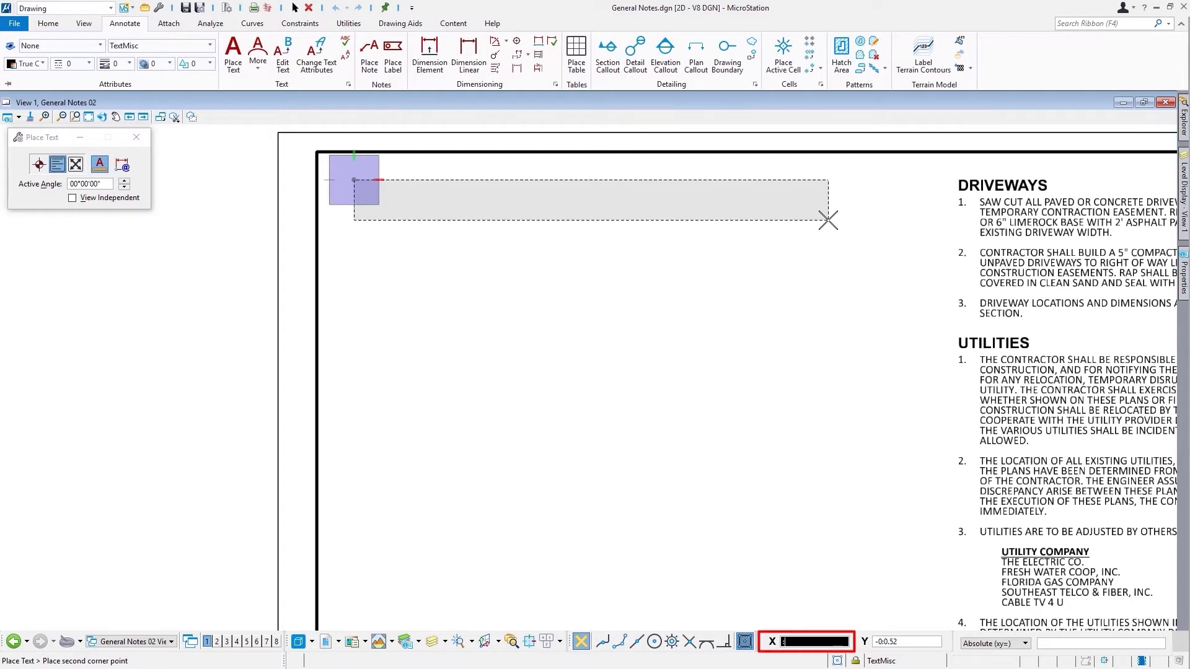
{"action": "type", "text": "7.3"}
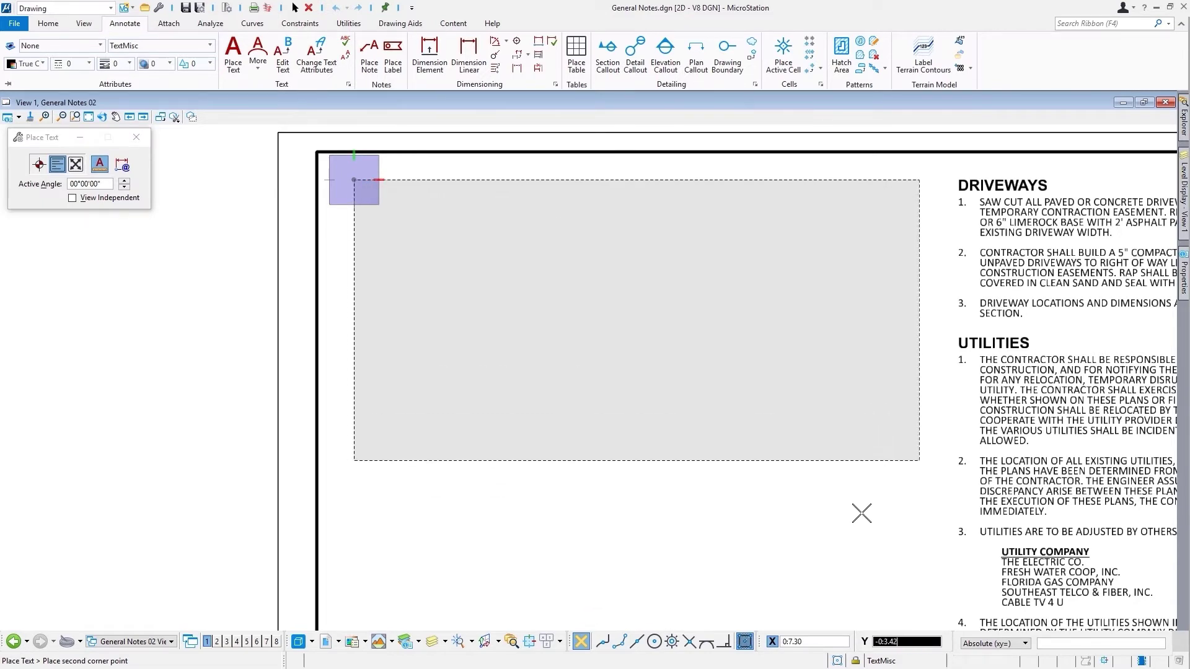
{"action": "left_click", "coordinate": [866, 613]}
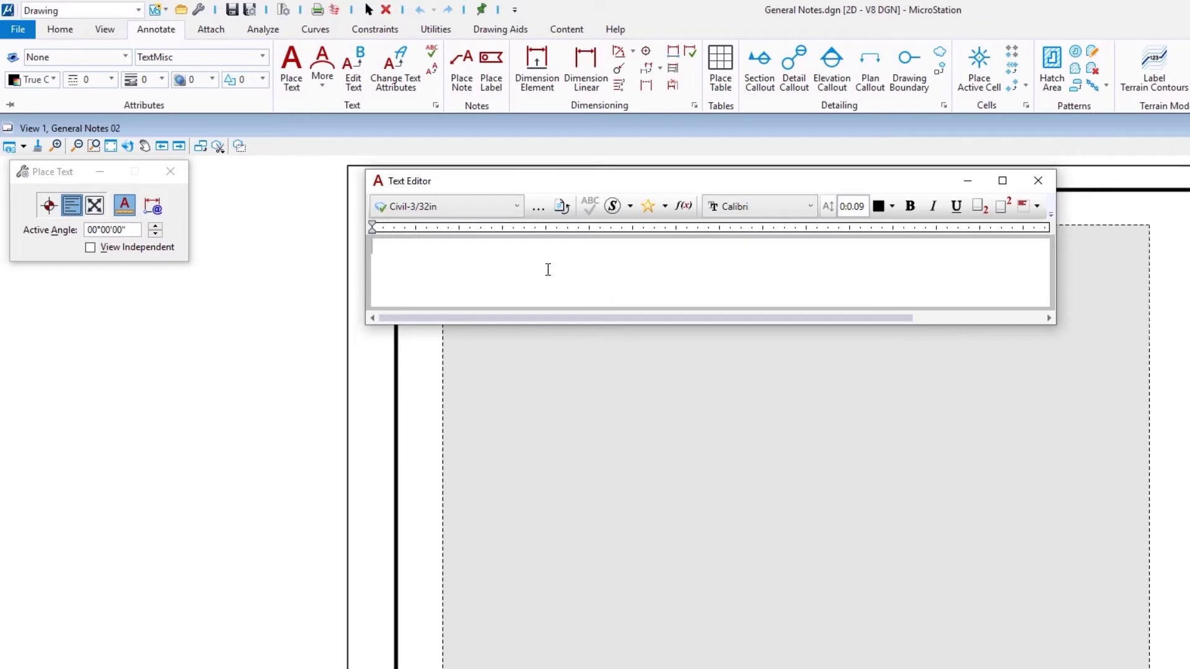
- Paste the copied drainage notes into the Text Editor and place them on the sheet
{"action": "right_click", "coordinate": [548, 270]}
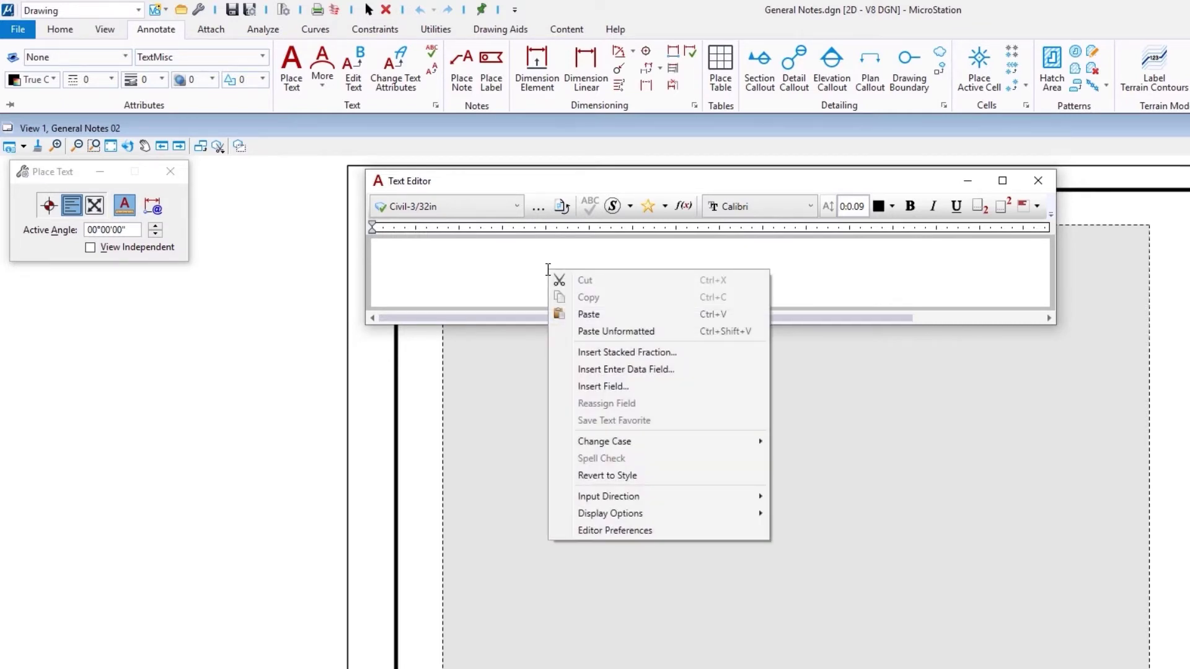
{"action": "left_click", "coordinate": [626, 314]}
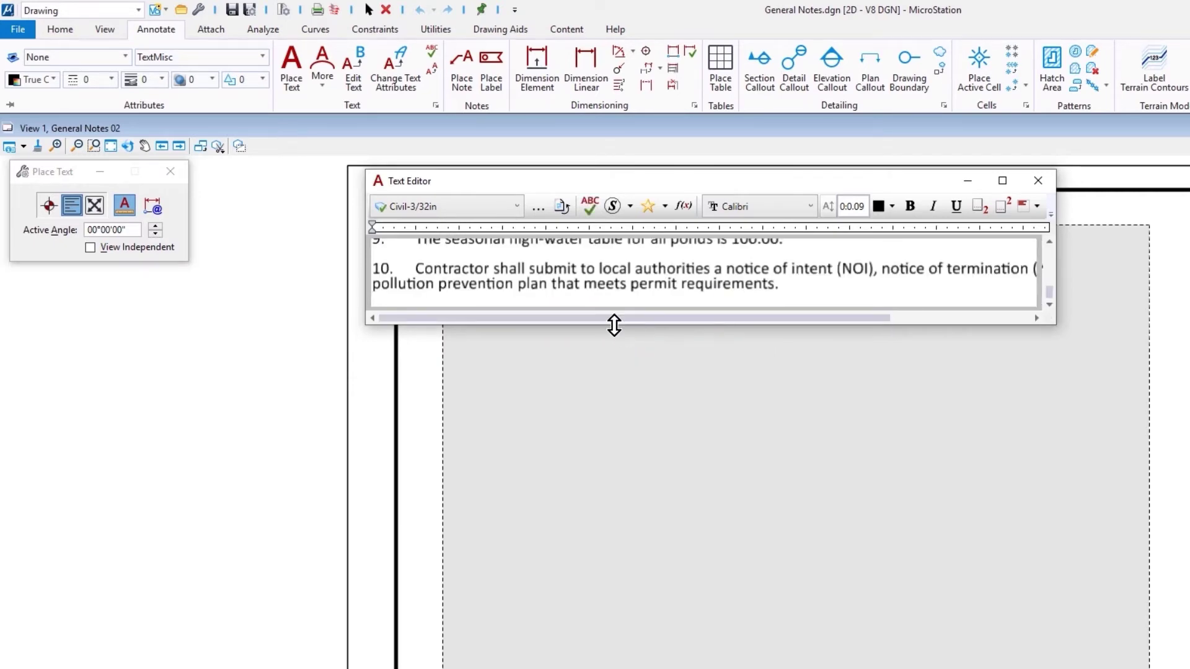
{"action": "left_click_drag", "start_coordinate": [614, 325], "coordinate": [620, 664]}
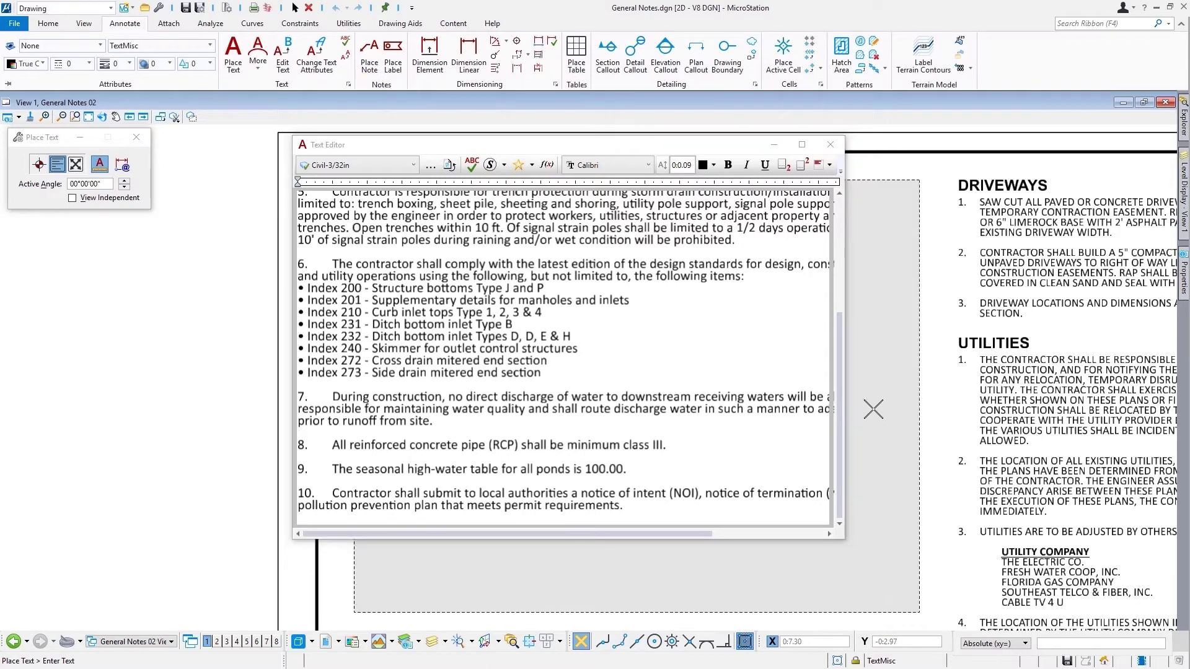
{"action": "left_click", "coordinate": [874, 409]}
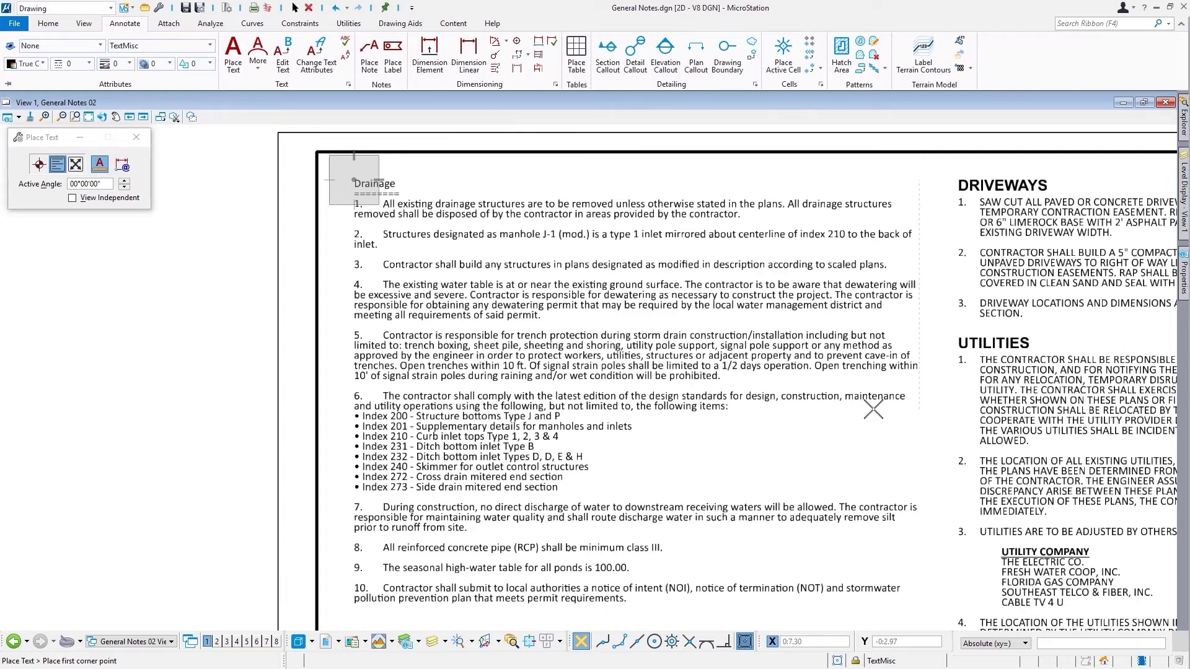
{"action": "left_click", "coordinate": [282, 63]}
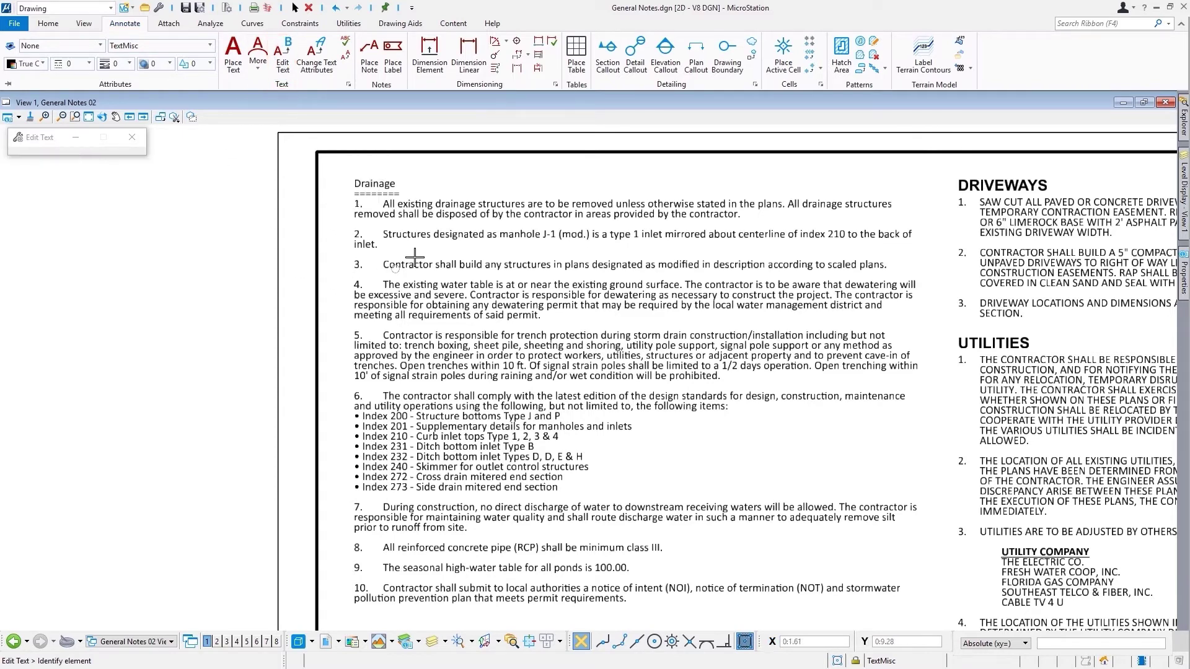
- Reopen the placed drainage notes and change the whole block to All Upper case
{"action": "left_click", "coordinate": [420, 218]}
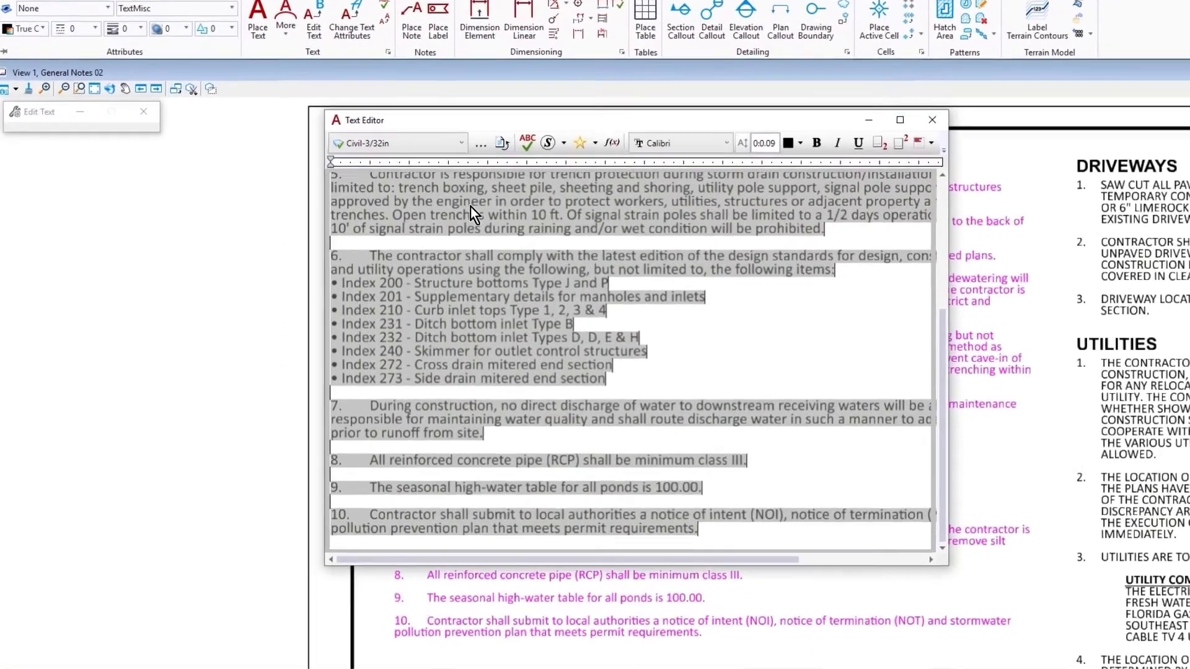
{"action": "scroll", "coordinate": [422, 221], "scroll_direction": "up", "scroll_amount": 5}
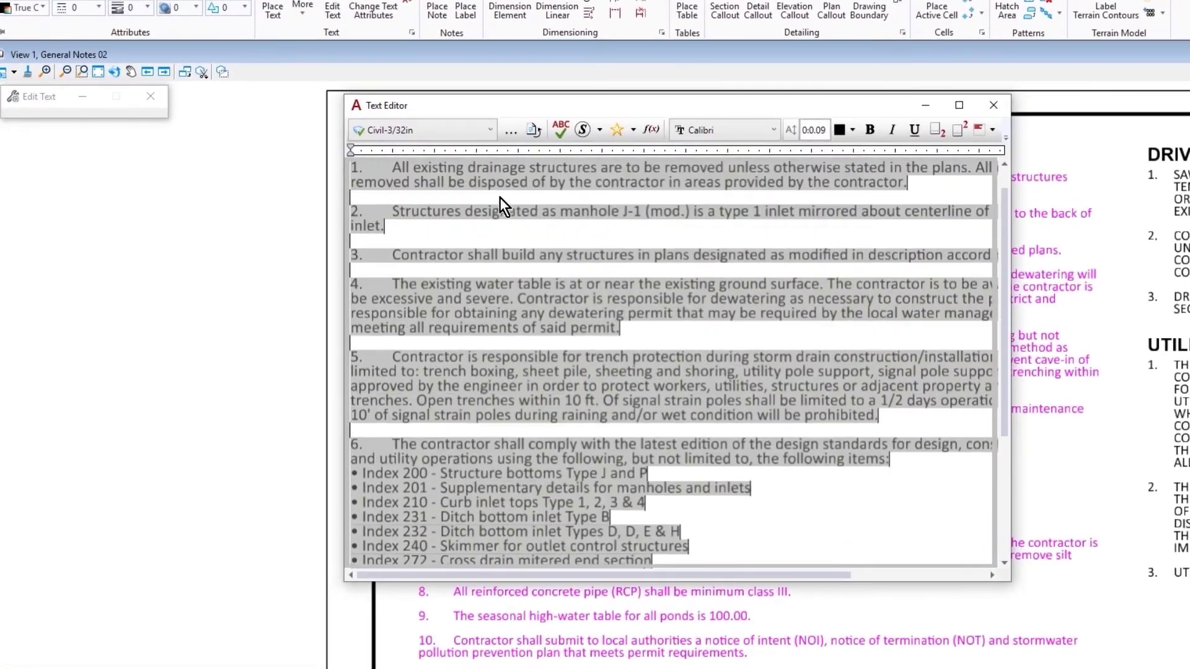
{"action": "scroll", "coordinate": [500, 197], "scroll_direction": "up", "scroll_amount": 1}
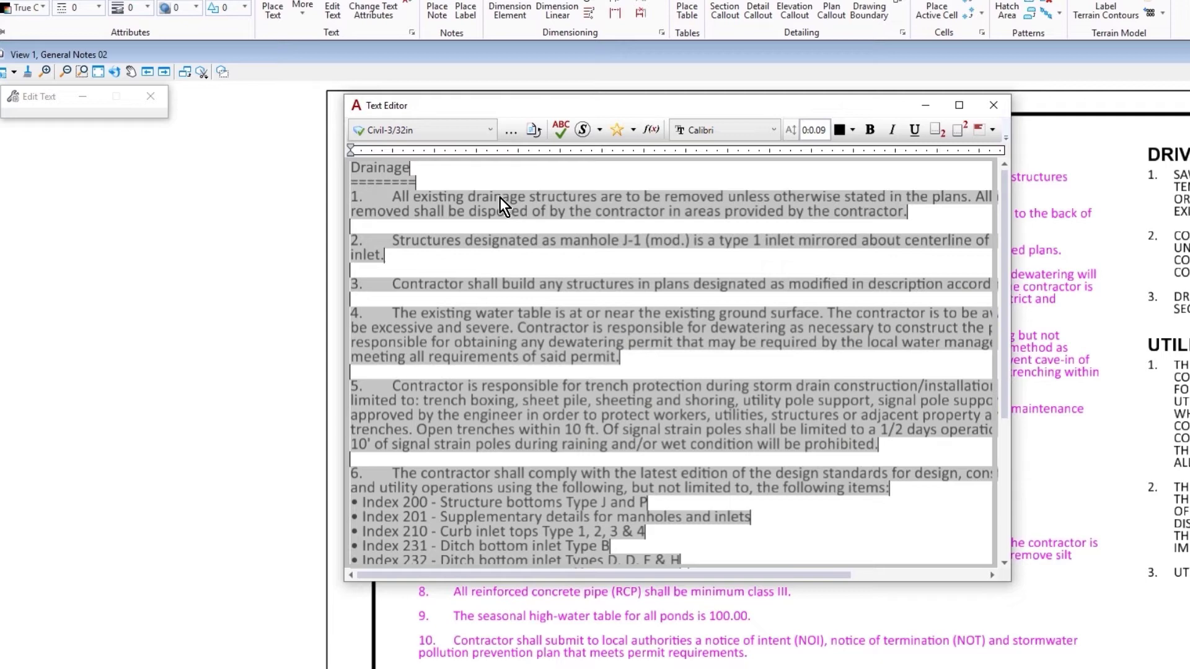
{"action": "right_click", "coordinate": [500, 197]}
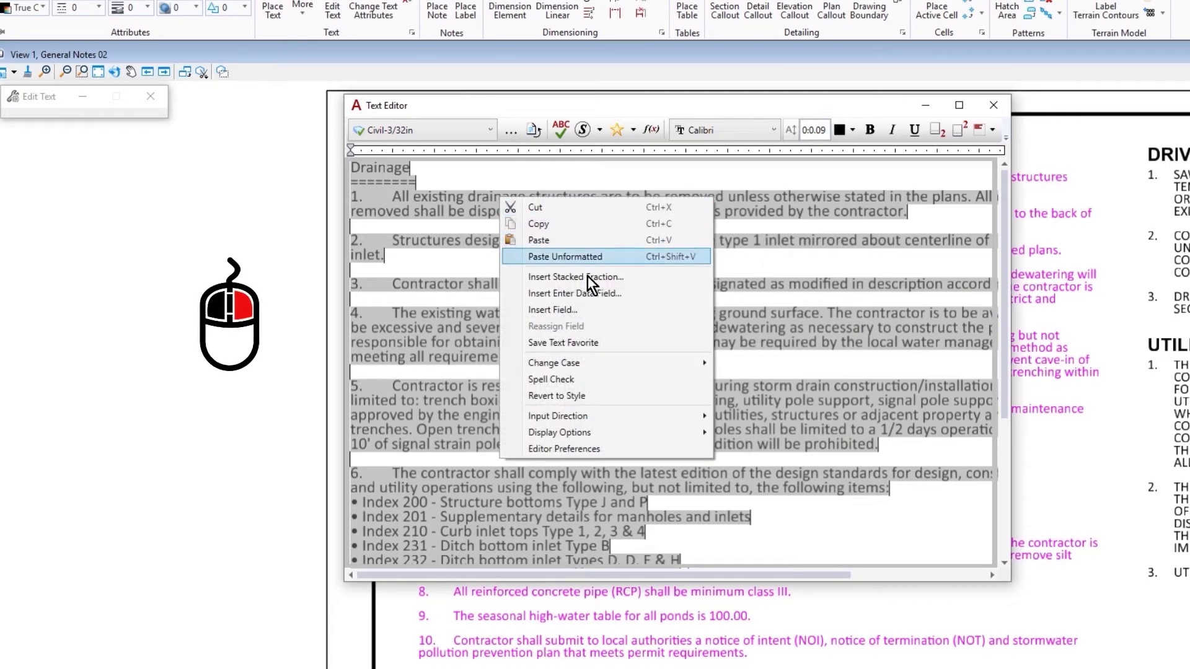
{"action": "mouse_move", "coordinate": [651, 364]}
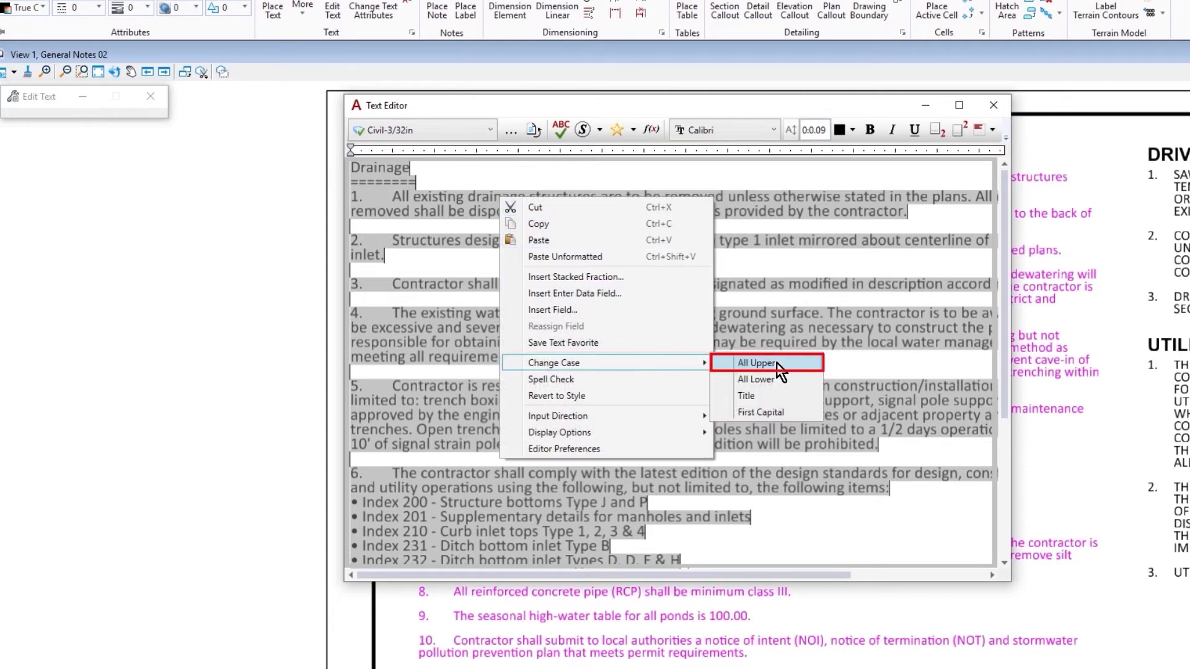
{"action": "left_click", "coordinate": [776, 362]}
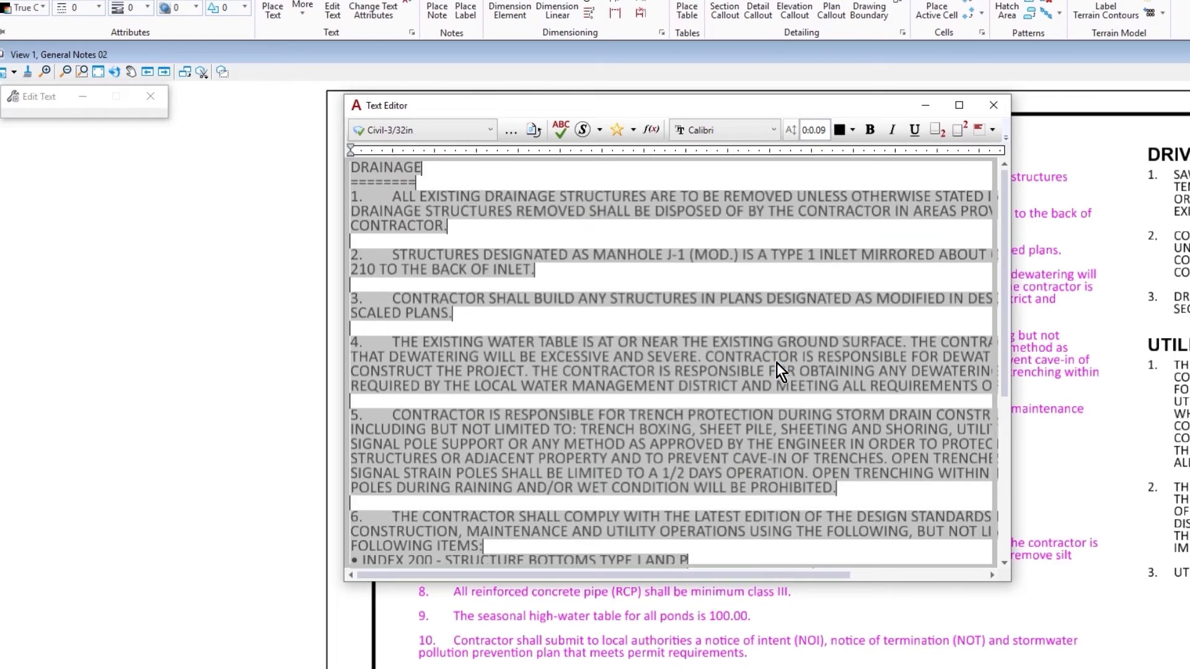
- Delete the equals-sign row under the DRAINAGE heading
{"action": "left_click", "coordinate": [434, 168]}
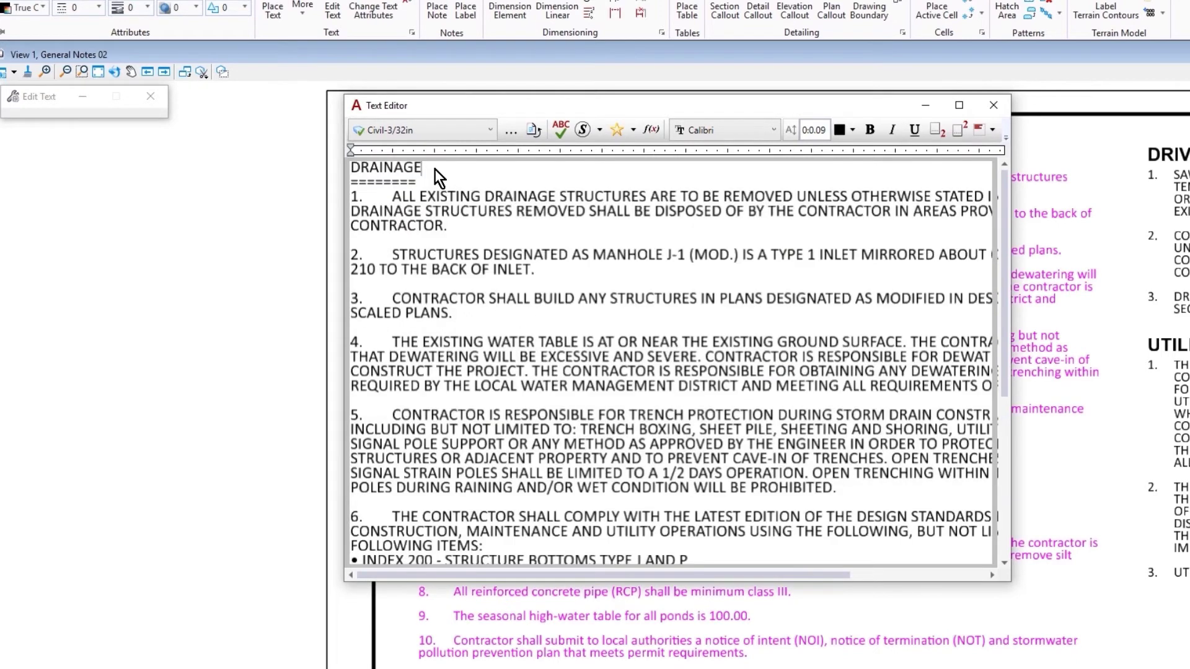
{"action": "double_click", "coordinate": [390, 183]}
{"action": "key", "text": "Delete"}
{"action": "key", "text": "Delete"}
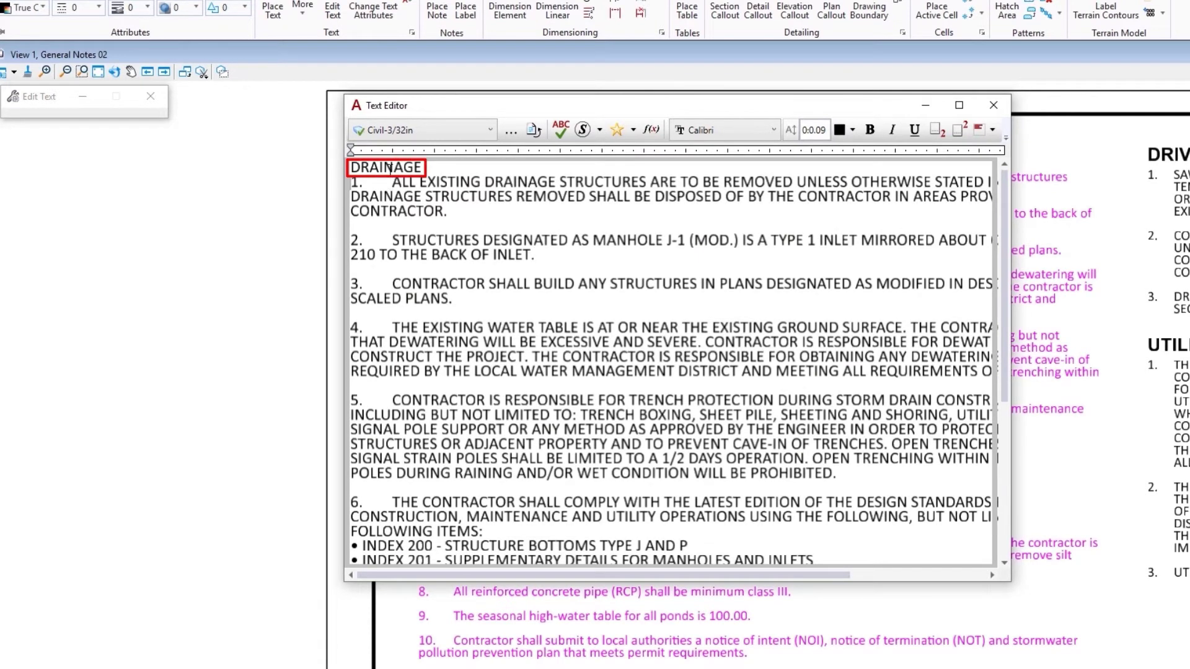
- Give the DRAINAGE heading the Civil-Proposed text style and make it bold
{"action": "double_click", "coordinate": [390, 167]}
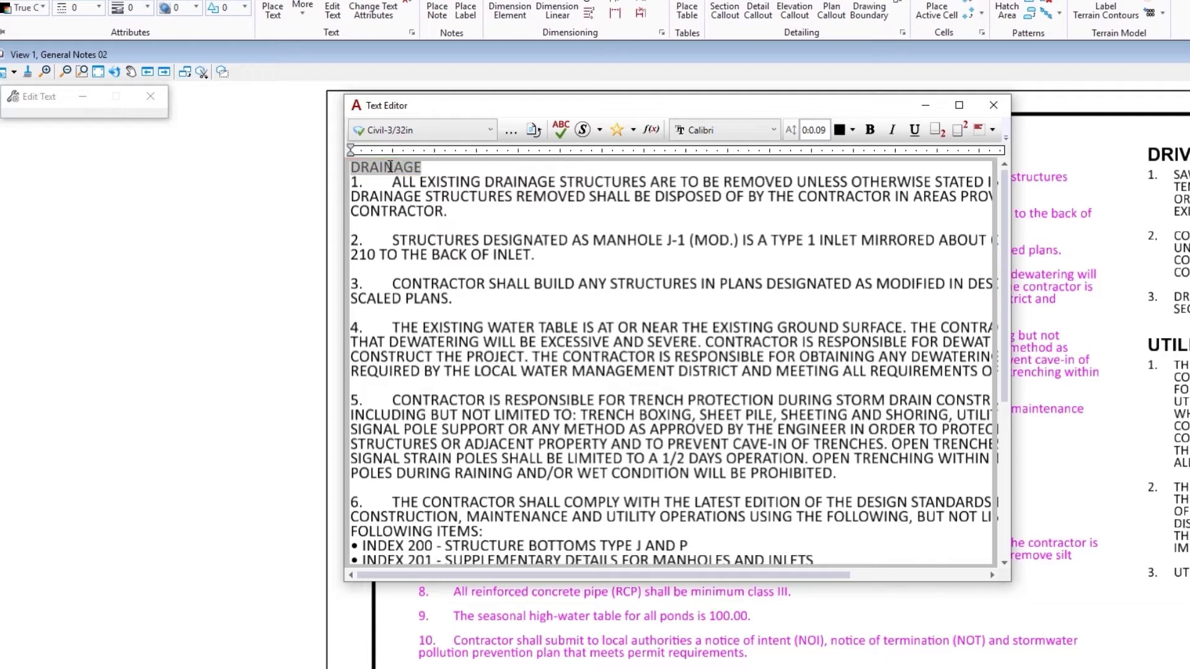
{"action": "left_click", "coordinate": [445, 135]}
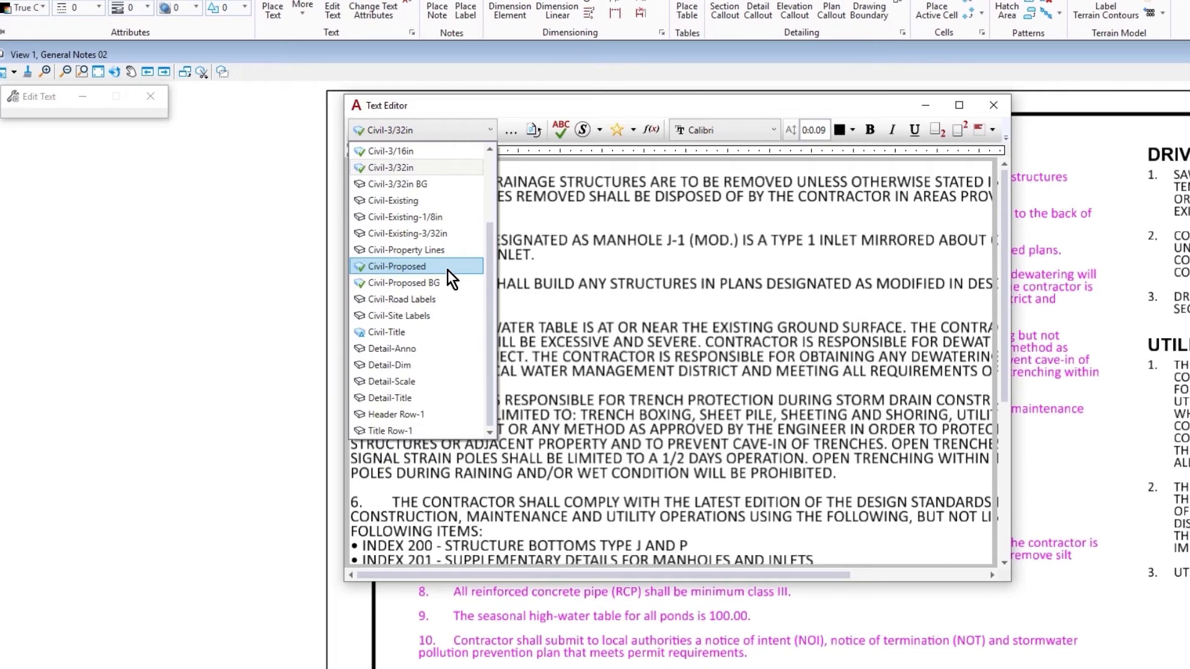
{"action": "left_click", "coordinate": [397, 267]}
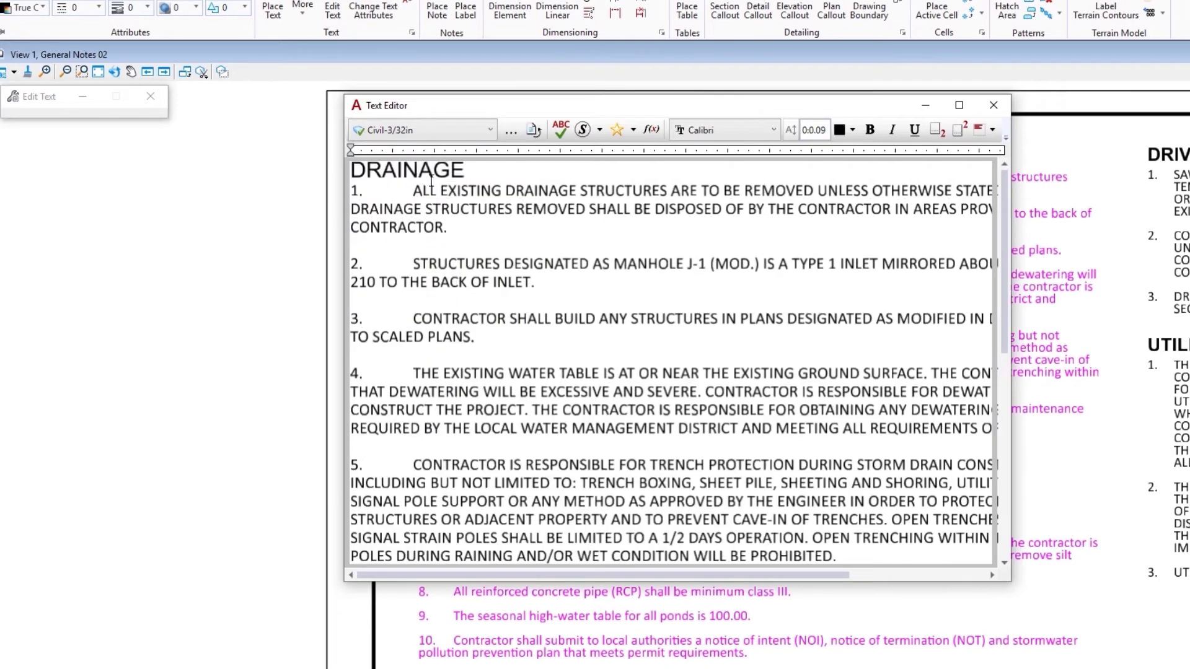
{"action": "double_click", "coordinate": [432, 177]}
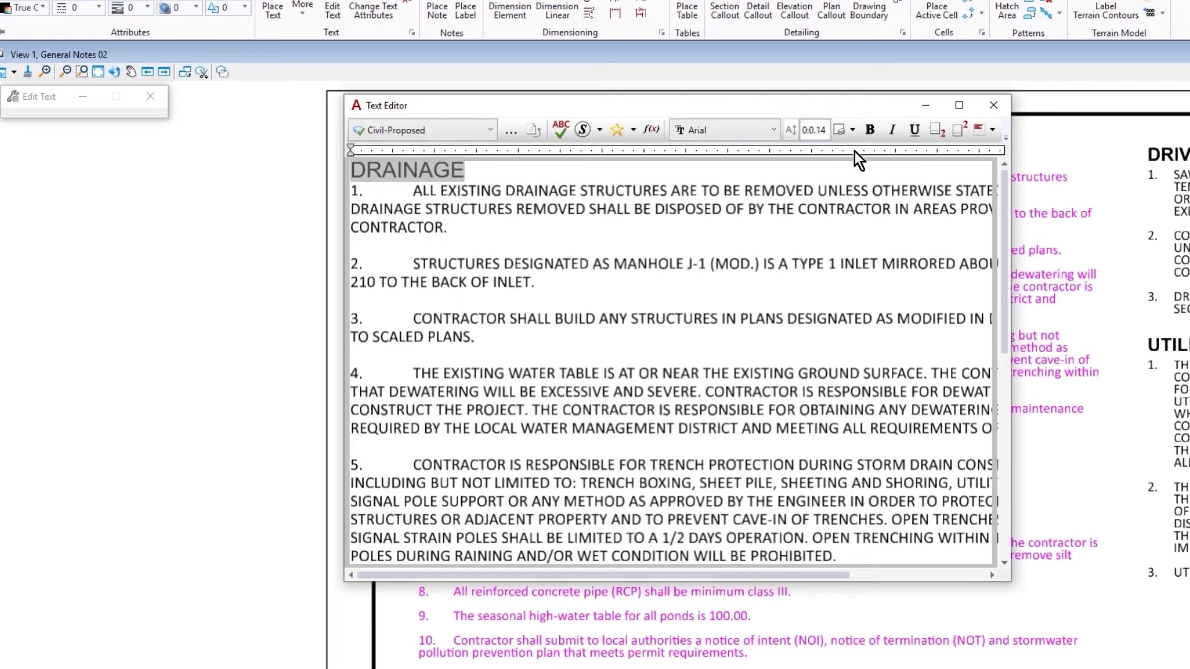
{"action": "left_click", "coordinate": [870, 138]}
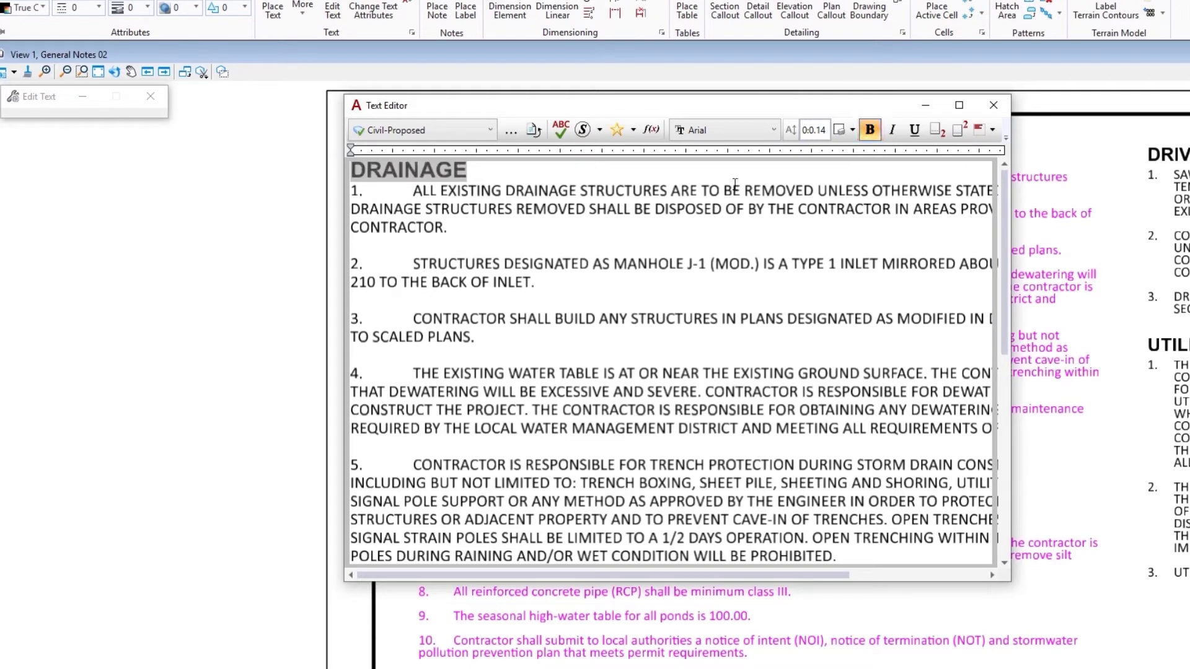
{"action": "left_click", "coordinate": [574, 175]}
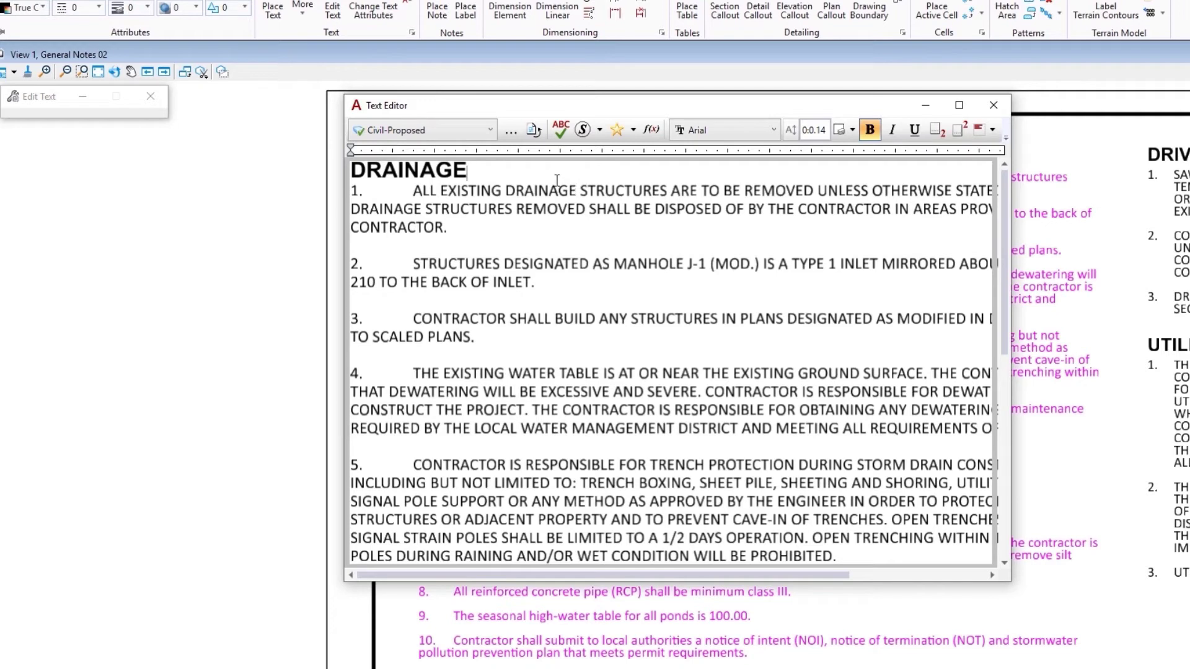
- Place the cursor in the DRAINAGE text and bring up the ruler's indentation and tab options
{"action": "left_click", "coordinate": [552, 191]}
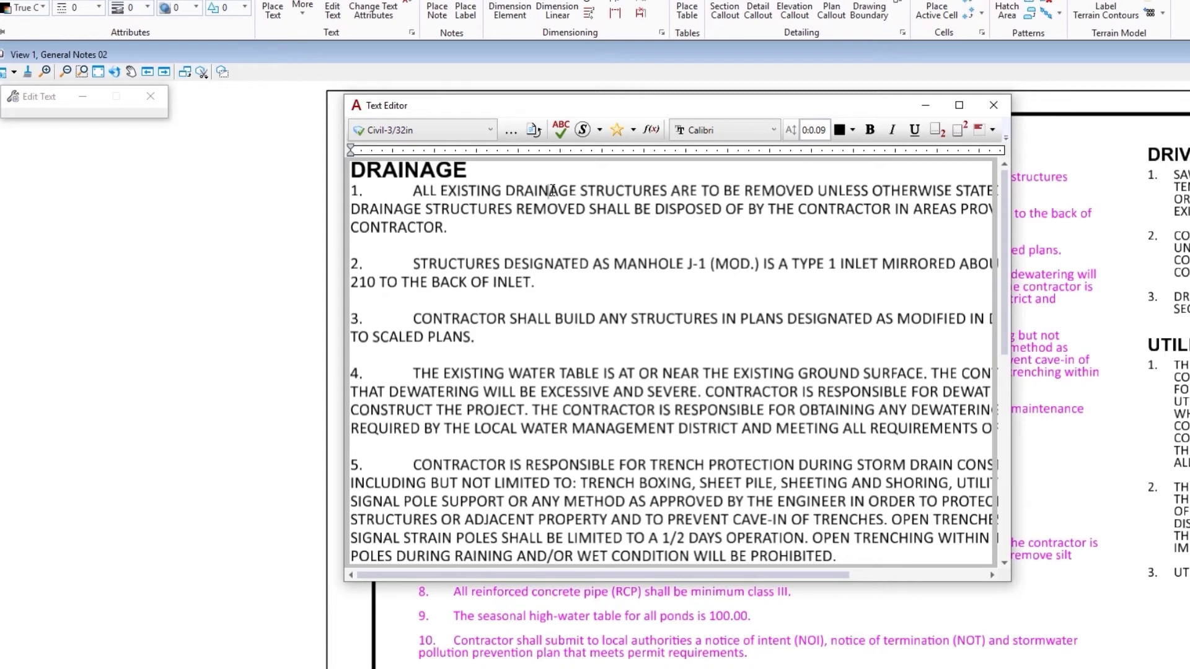
{"action": "right_click", "coordinate": [636, 155]}
{"action": "right_click", "coordinate": [636, 147]}
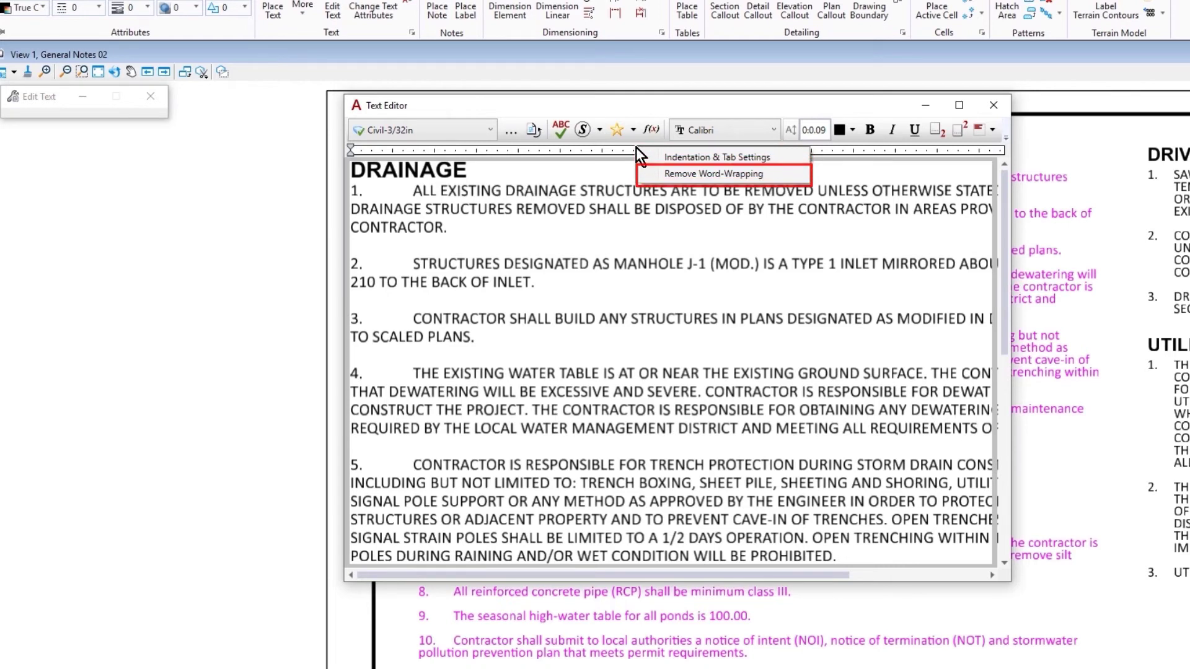
- Give drainage note 1 a 3.00 hanging indent and add a custom tab stop at 6.00
{"action": "left_click", "coordinate": [783, 157]}
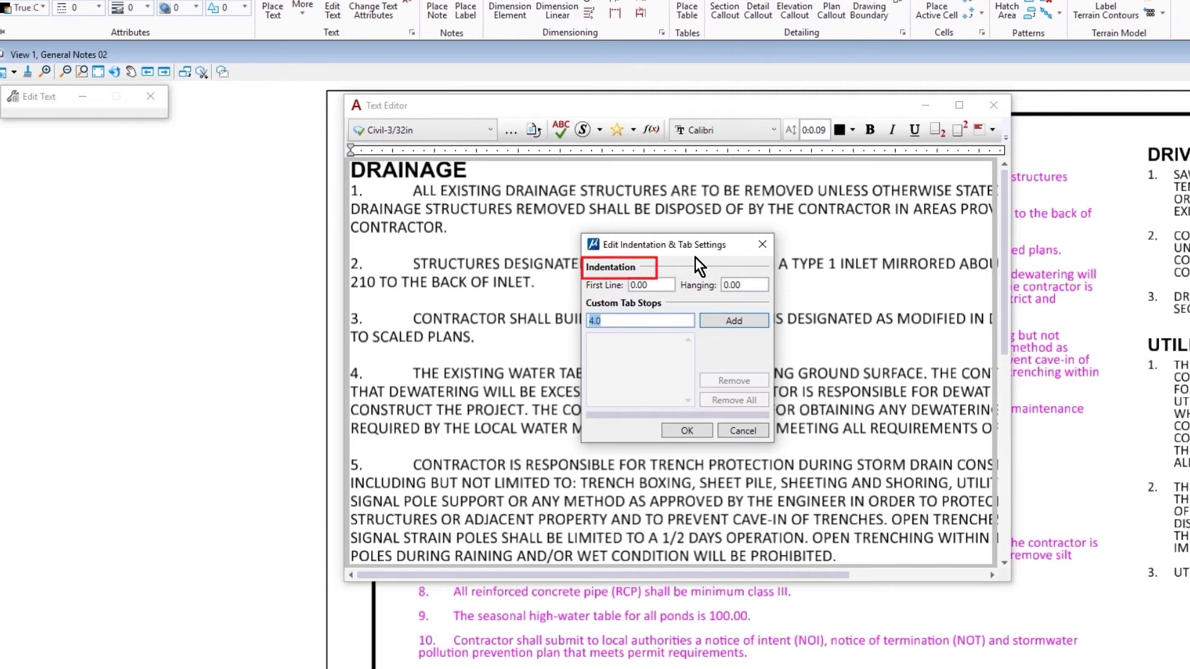
{"action": "left_click", "coordinate": [651, 285]}
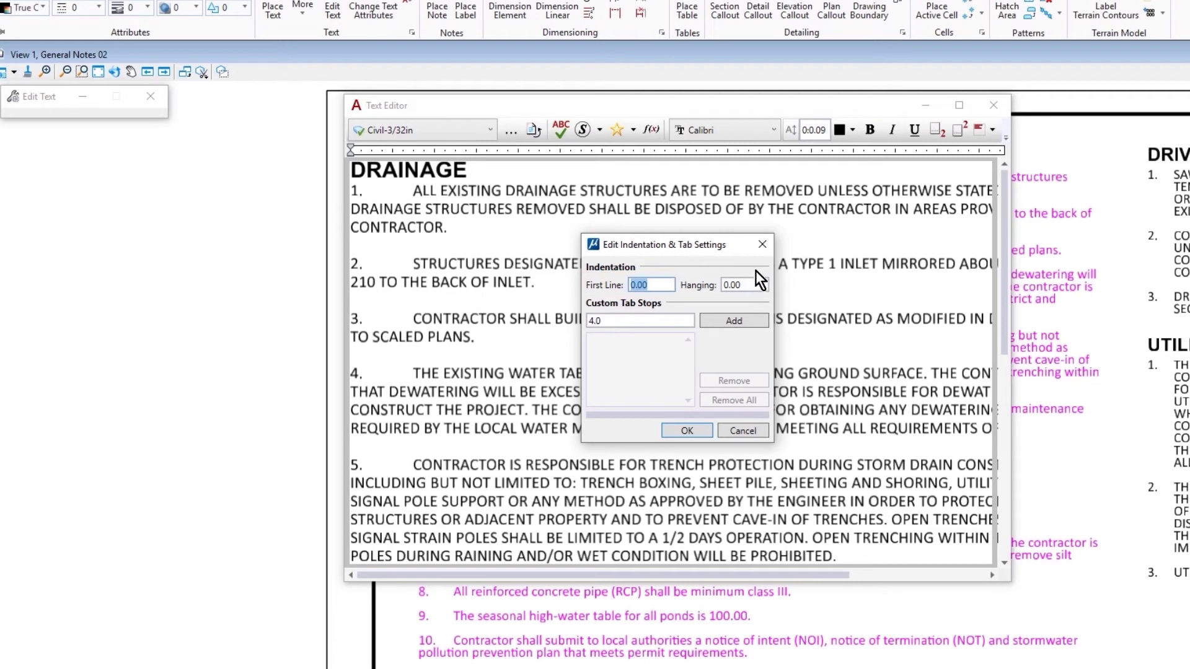
{"action": "key", "text": "Tab"}
{"action": "type", "text": "3.00"}
{"action": "key", "text": "Tab"}
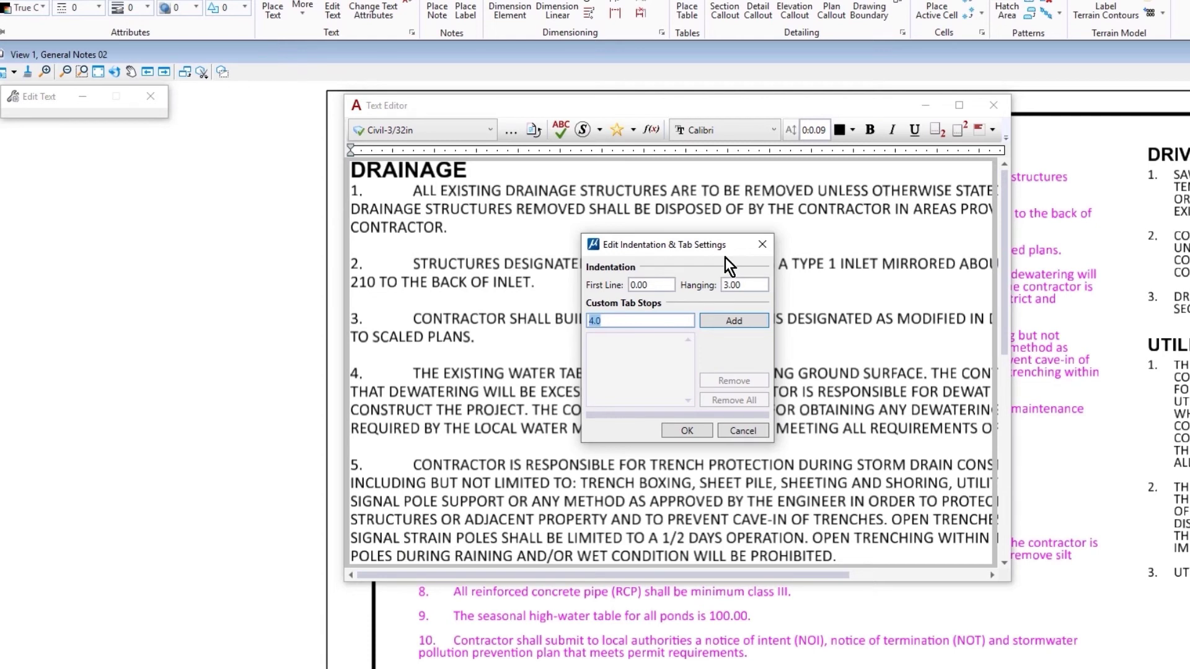
{"action": "type", "text": "6"}
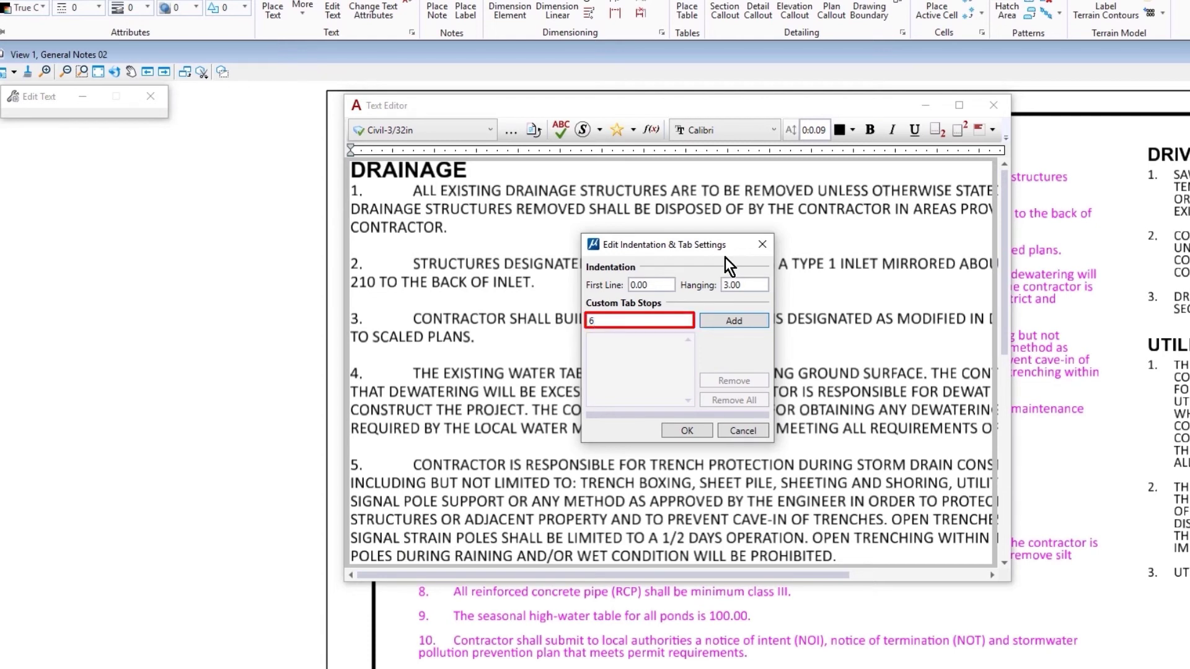
{"action": "left_click", "coordinate": [755, 318]}
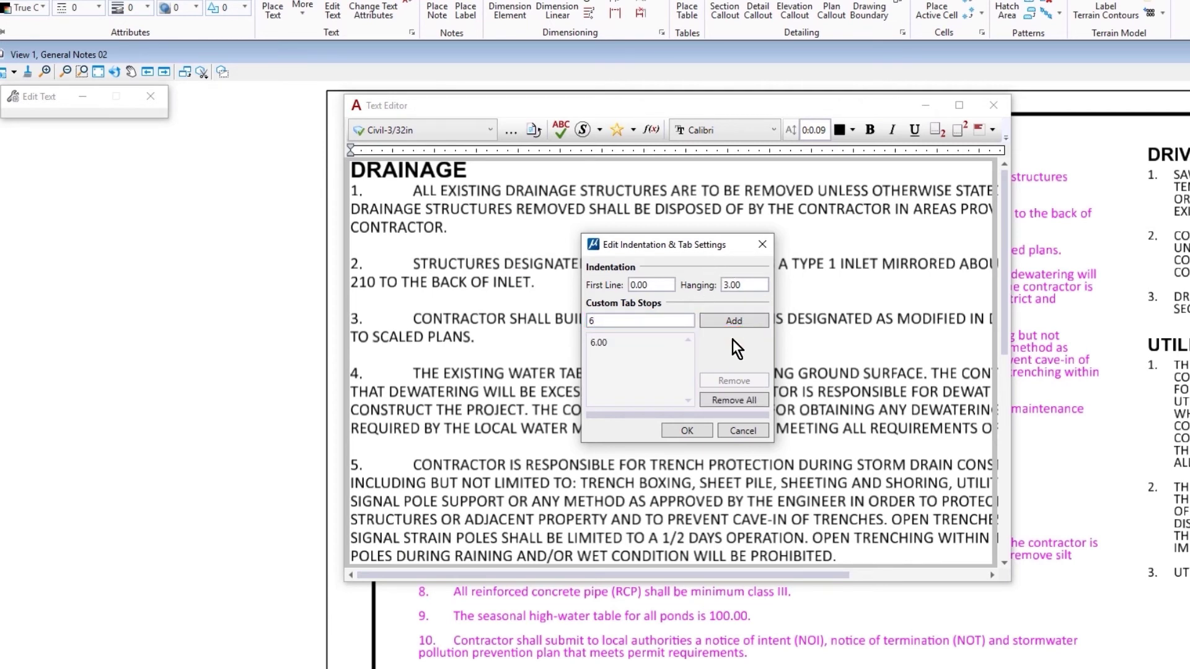
{"action": "left_click", "coordinate": [685, 429]}
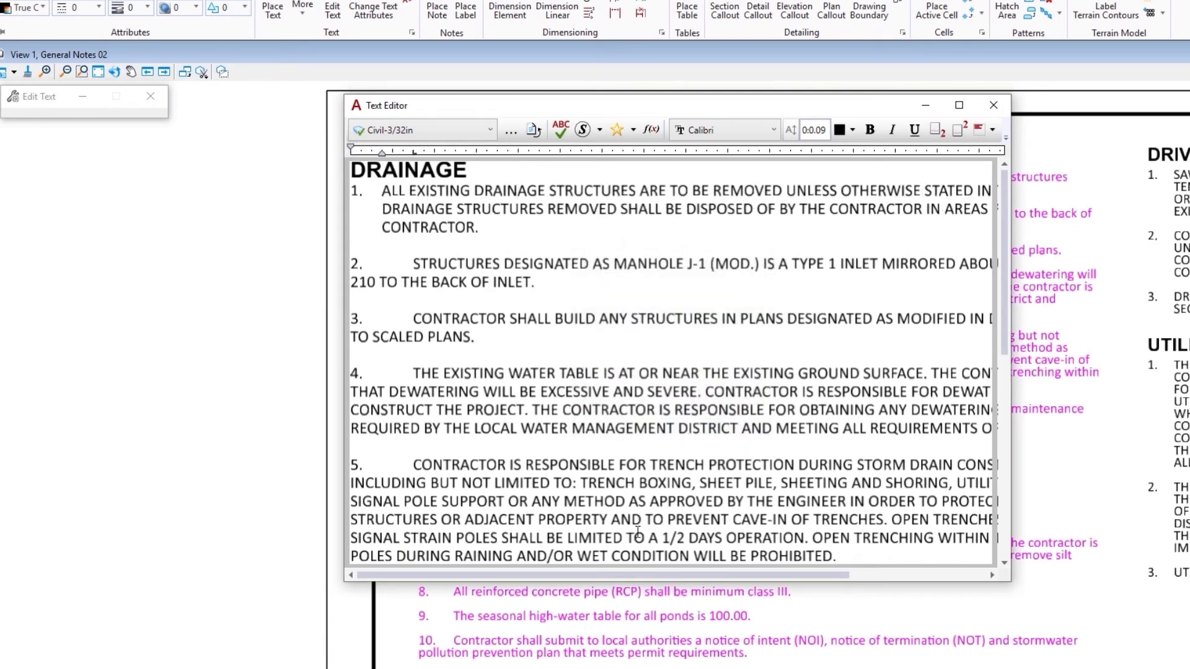
- Apply the 3.00 hanging indent and 6.00 tab stop to notes 2–10, then place the notes
{"action": "left_click_drag", "start_coordinate": [351, 264], "coordinate": [359, 264]}
{"action": "left_click_drag", "start_coordinate": [440, 282], "coordinate": [992, 666]}
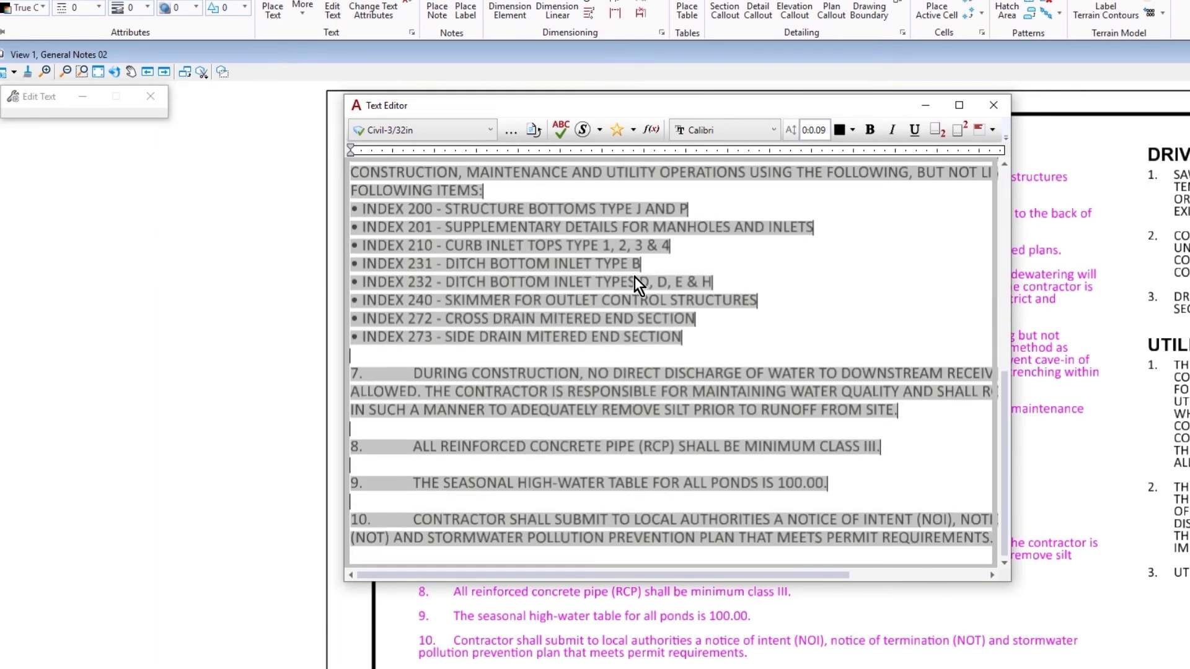
{"action": "right_click", "coordinate": [574, 152]}
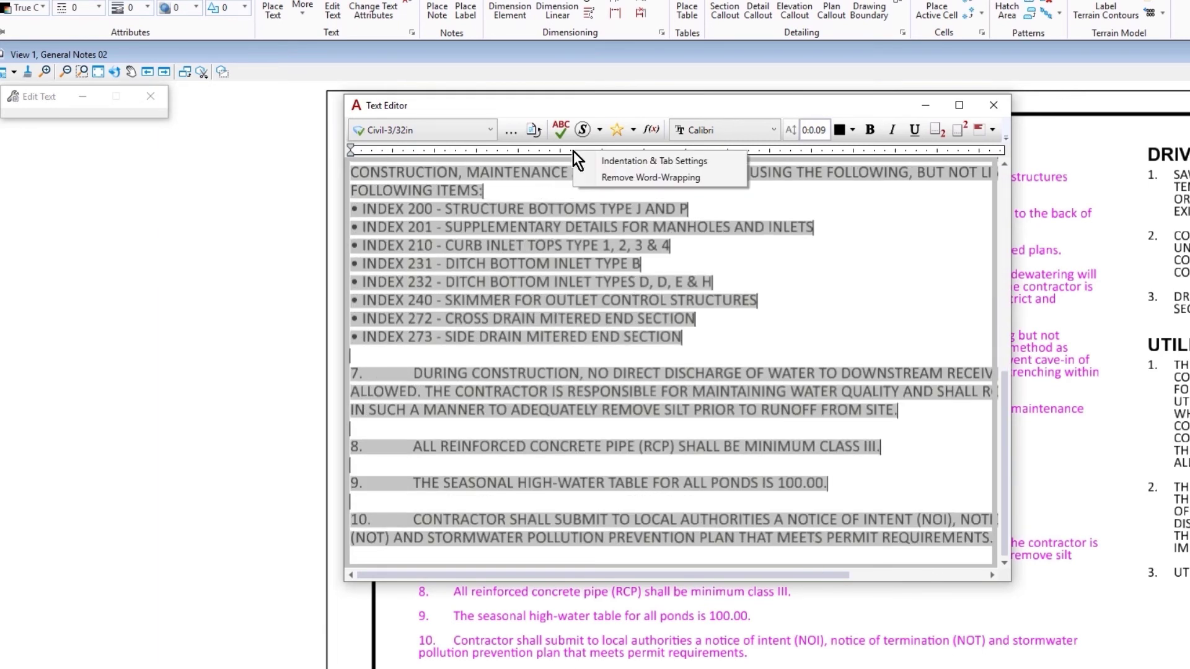
{"action": "left_click", "coordinate": [710, 160]}
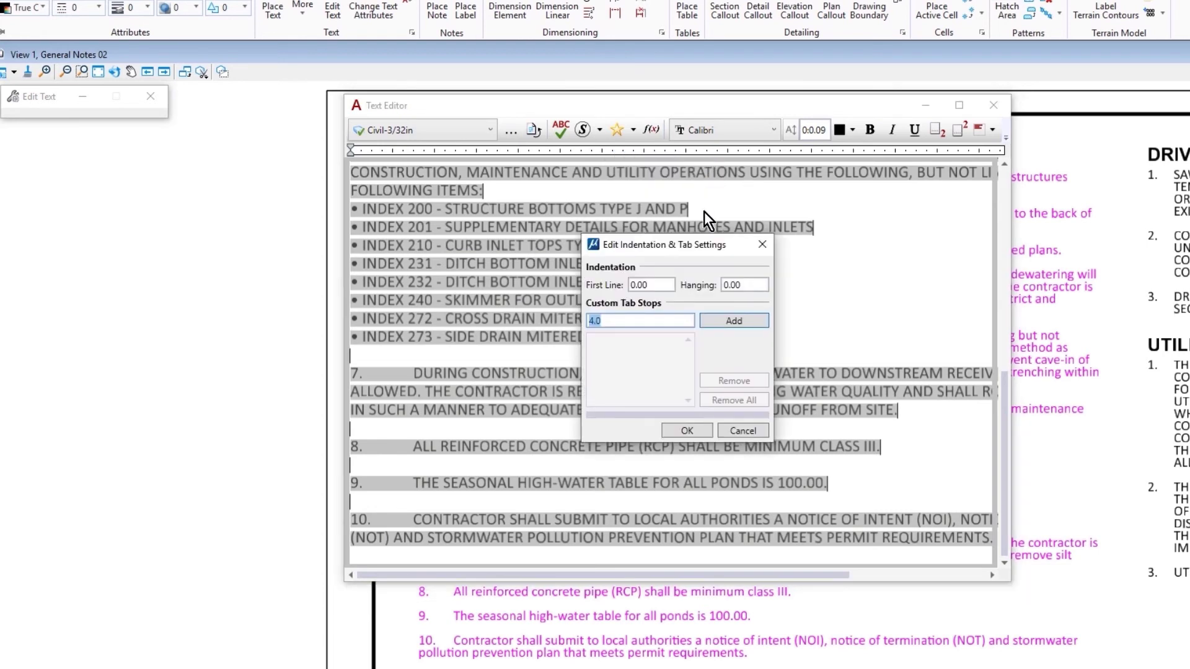
{"action": "double_click", "coordinate": [750, 281]}
{"action": "type", "text": "3"}
{"action": "key", "text": "Tab"}
{"action": "type", "text": "6"}
{"action": "left_click", "coordinate": [734, 321]}
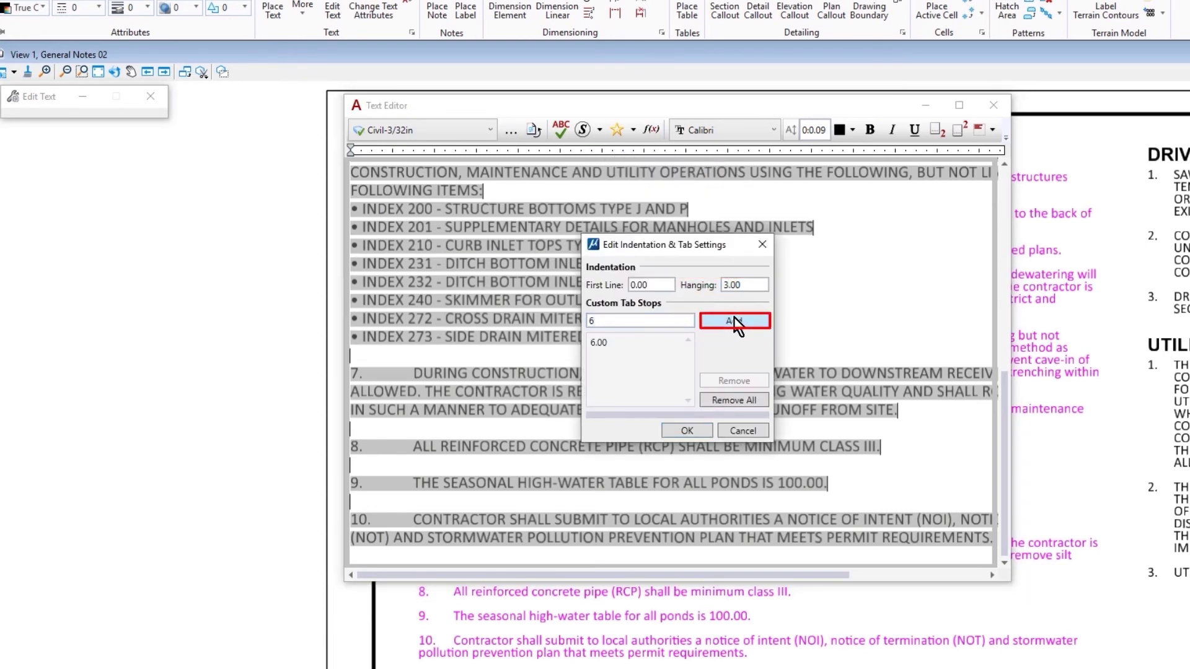
{"action": "left_click", "coordinate": [697, 432]}
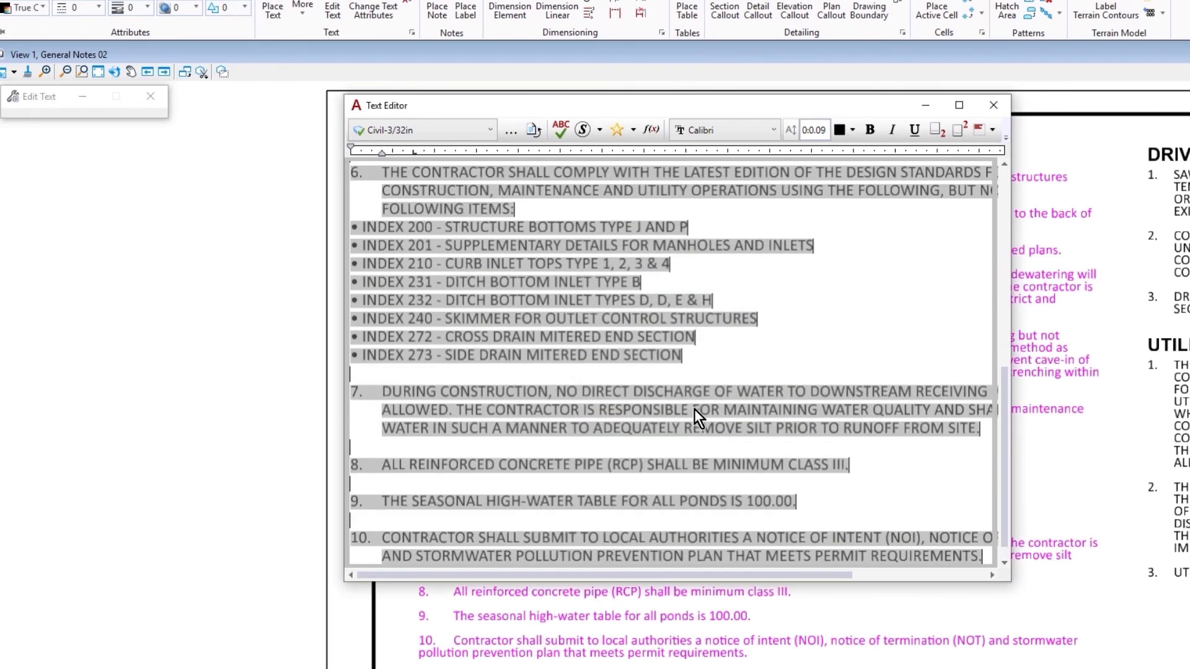
{"action": "left_click", "coordinate": [754, 340]}
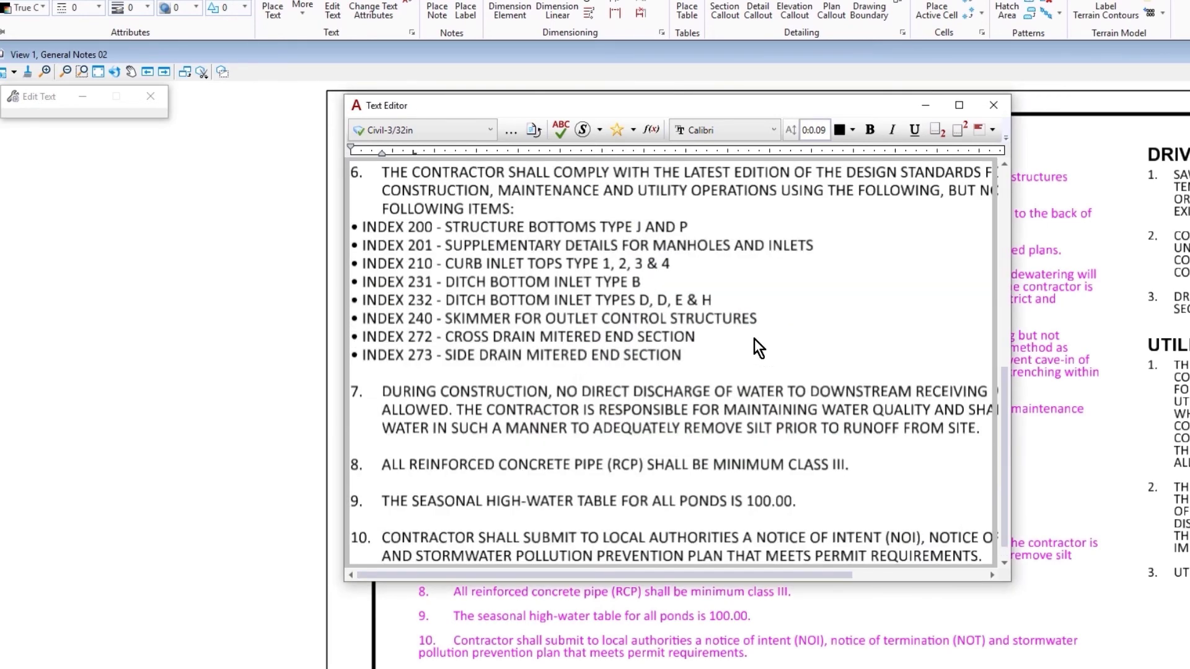
{"action": "left_click", "coordinate": [277, 308]}
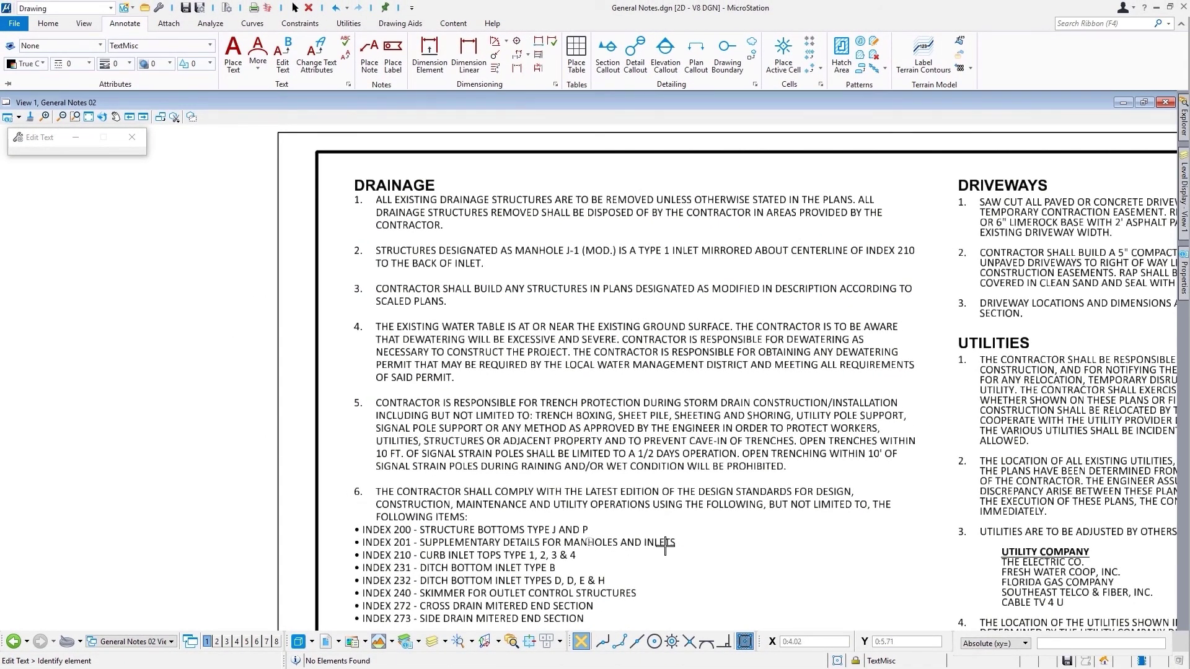
- Reopen the drainage notes and tab-indent the first INDEX bullets under note 6, starting at INDEX 200
{"action": "mouse_move", "coordinate": [766, 540]}
{"action": "middle_mouse_down"}
{"action": "mouse_move", "coordinate": [706, 455]}
{"action": "mouse_move", "coordinate": [702, 359]}
{"action": "middle_mouse_up"}
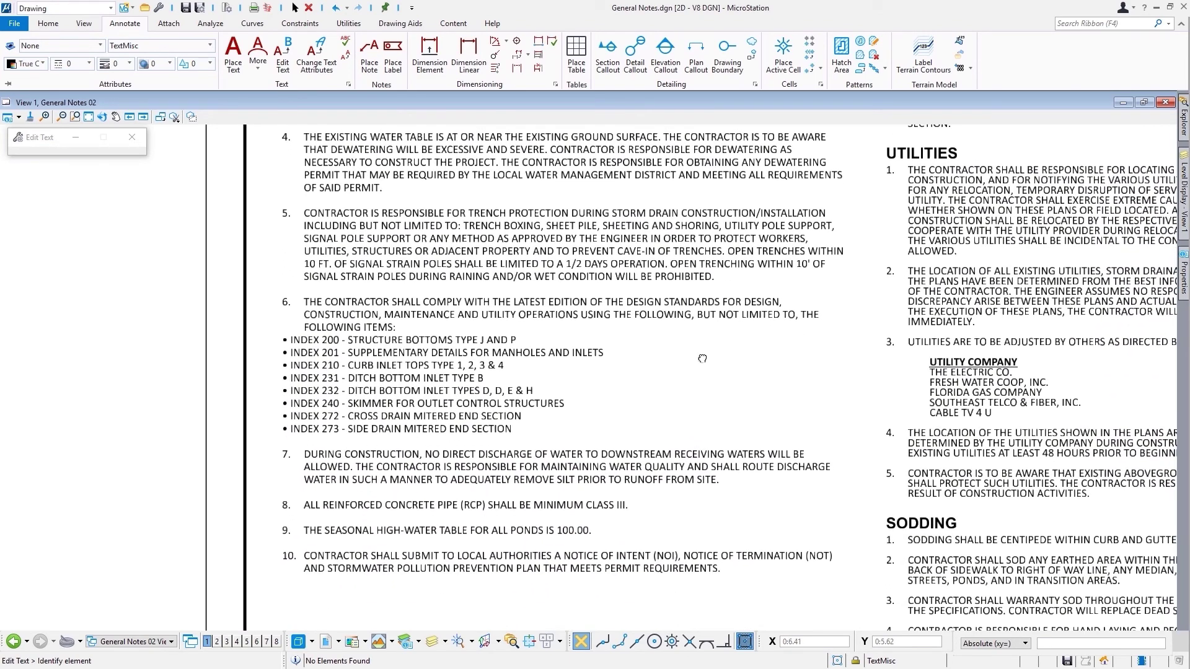
{"action": "left_click", "coordinate": [520, 353]}
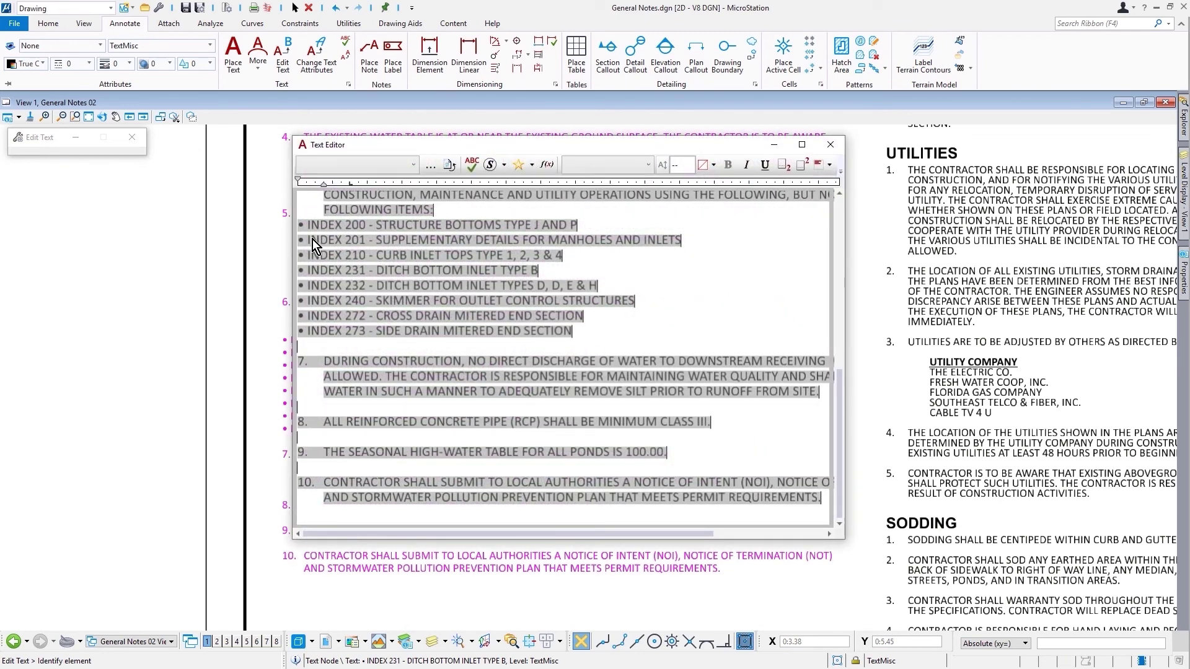
{"action": "left_click", "coordinate": [299, 222]}
{"action": "key", "text": "Tab"}
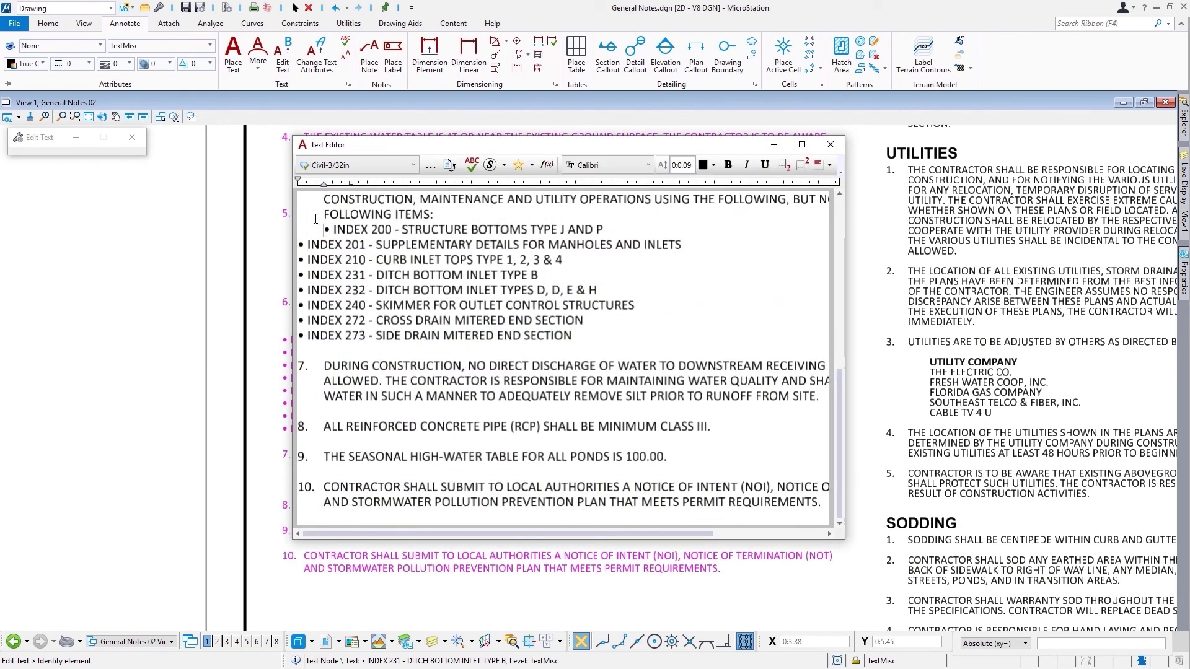
{"action": "key", "text": "Tab"}
{"action": "key", "text": "Tab"}
{"action": "key", "text": "Tab"}
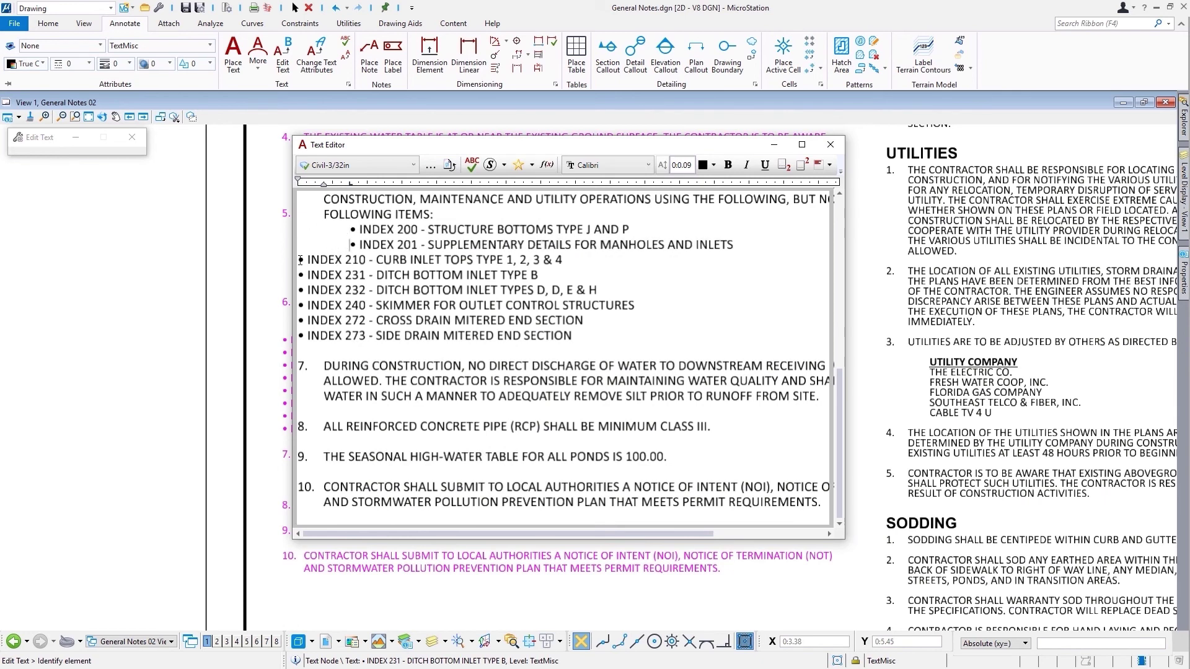
{"action": "left_click", "coordinate": [298, 260]}
{"action": "key", "text": "Tab"}
{"action": "key", "text": "Tab"}
{"action": "left_click", "coordinate": [298, 275]}
- Tab-indent the remaining INDEX bullets through INDEX 273 and place the re-indented notes
{"action": "key", "text": "Tab"}
{"action": "key", "text": "Tab"}
{"action": "left_click", "coordinate": [300, 291]}
{"action": "key", "text": "Tab"}
{"action": "key", "text": "Tab"}
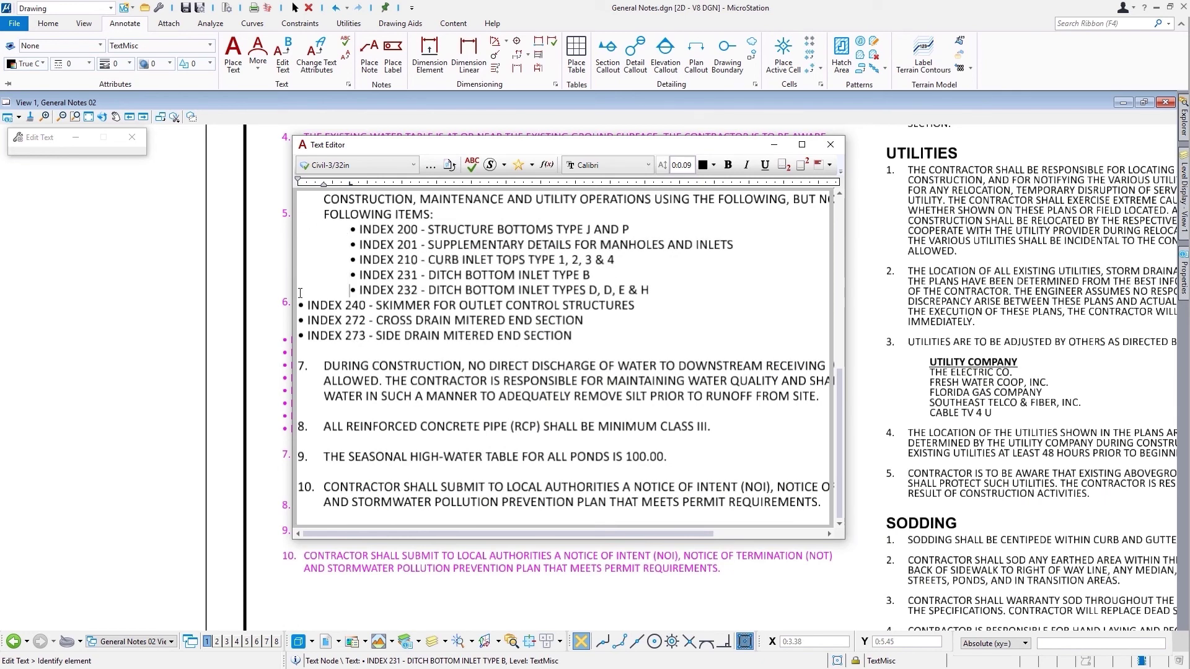
{"action": "left_click", "coordinate": [300, 306]}
{"action": "key", "text": "Tab"}
{"action": "key", "text": "Tab"}
{"action": "left_click", "coordinate": [300, 320]}
{"action": "key", "text": "Tab"}
{"action": "key", "text": "Tab"}
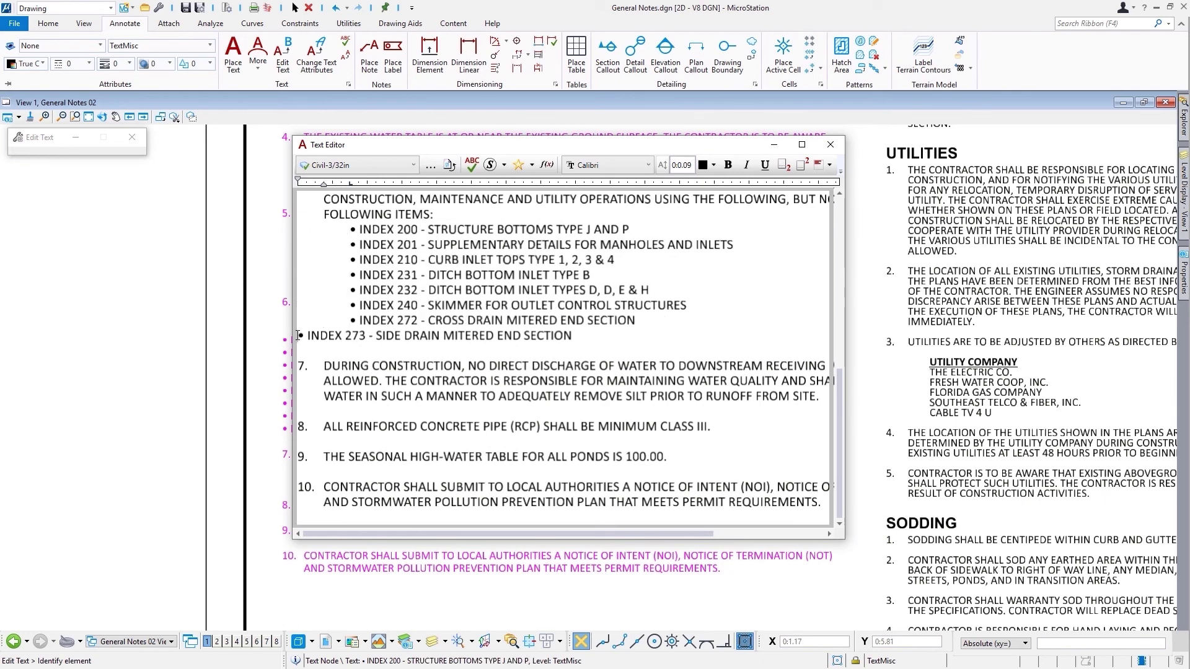
{"action": "left_click", "coordinate": [299, 336]}
{"action": "key", "text": "Tab"}
{"action": "key", "text": "Tab"}
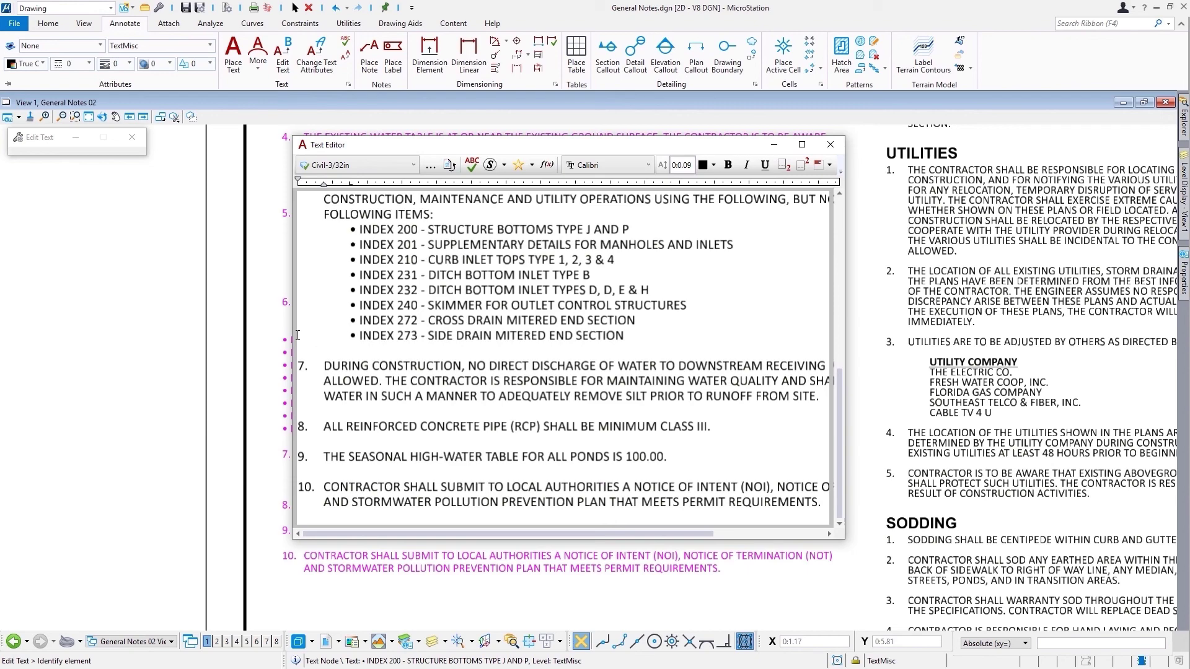
{"action": "left_click", "coordinate": [163, 284]}
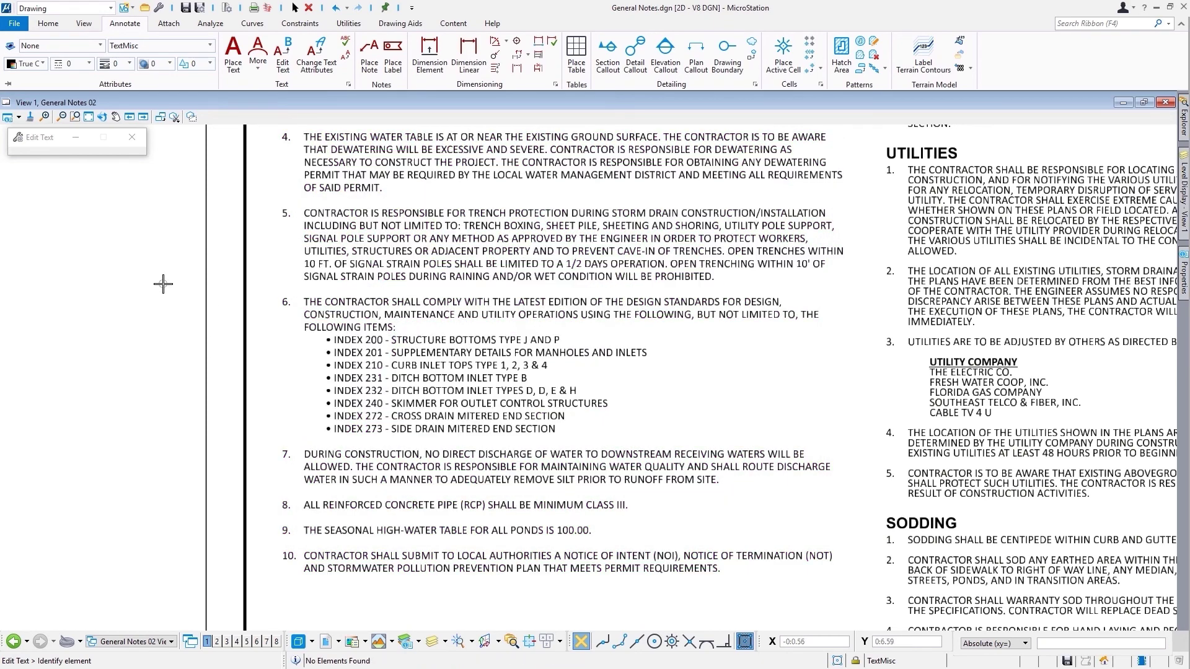